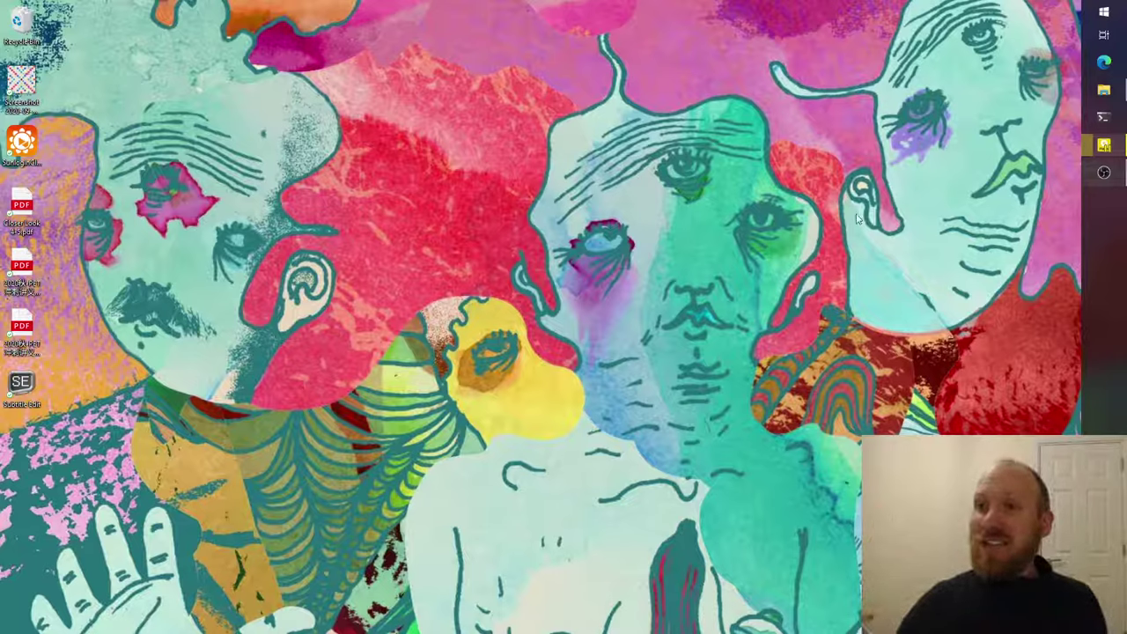
# Search the web for 'subtitle edit' in Microsoft Edge.
pyautogui.click(1104, 61)
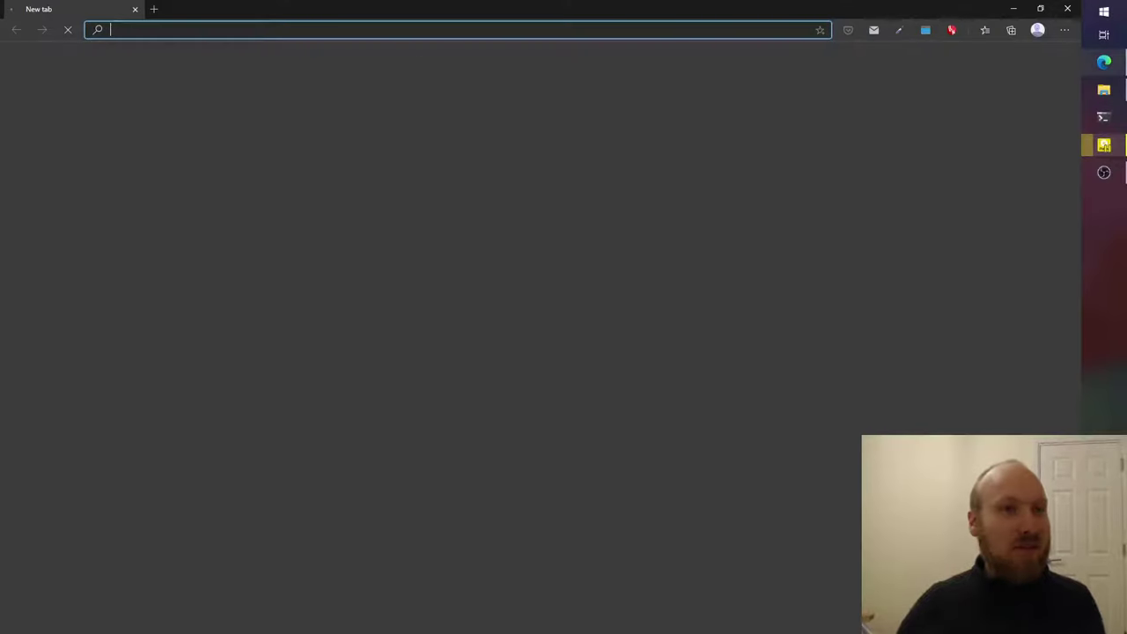
pyautogui.write('su')
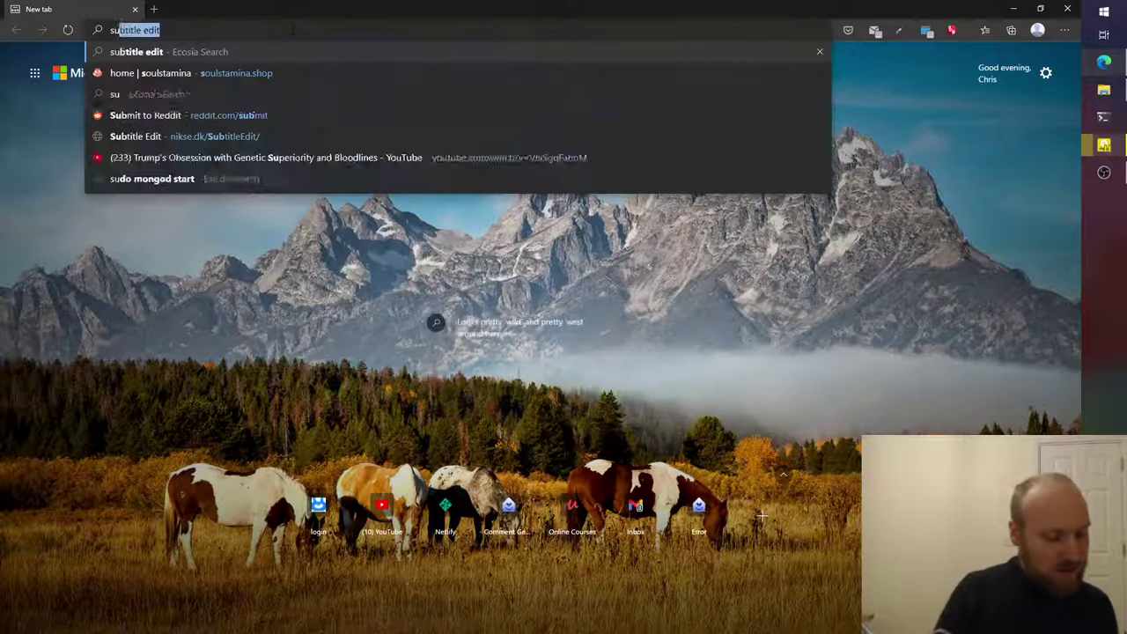
pyautogui.write('btitle')
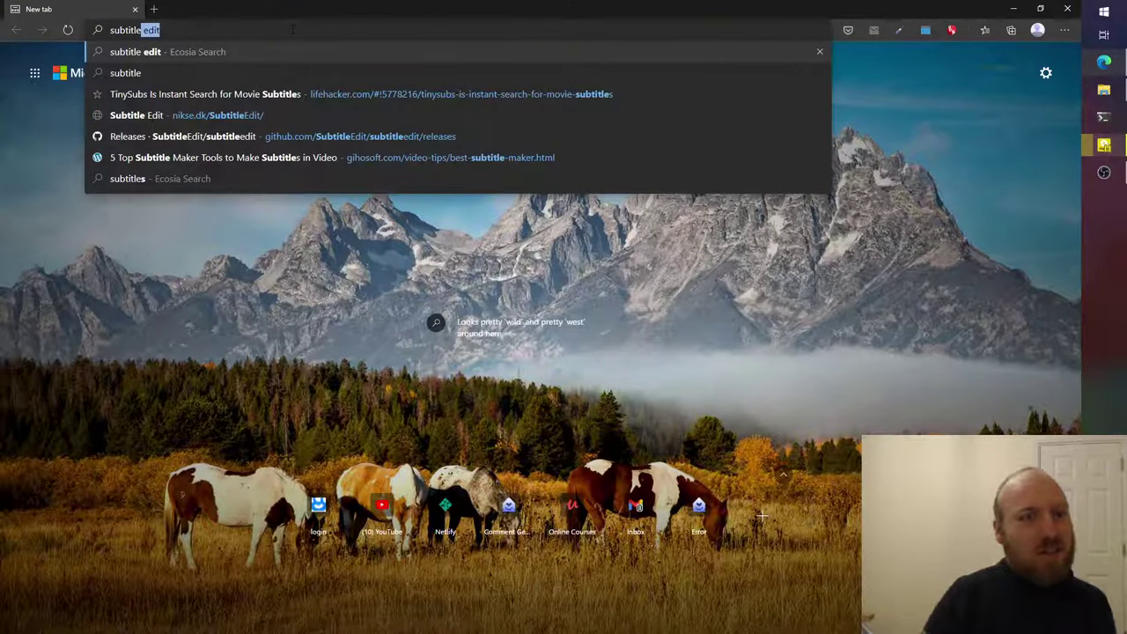
pyautogui.write(' edit')
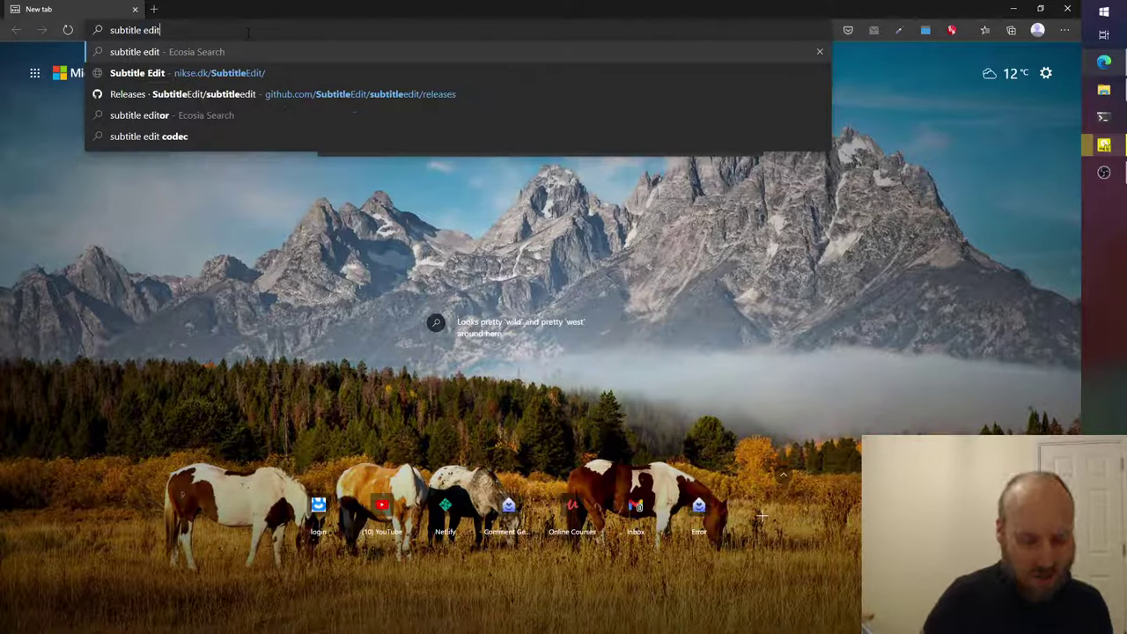
pyautogui.press('Return')
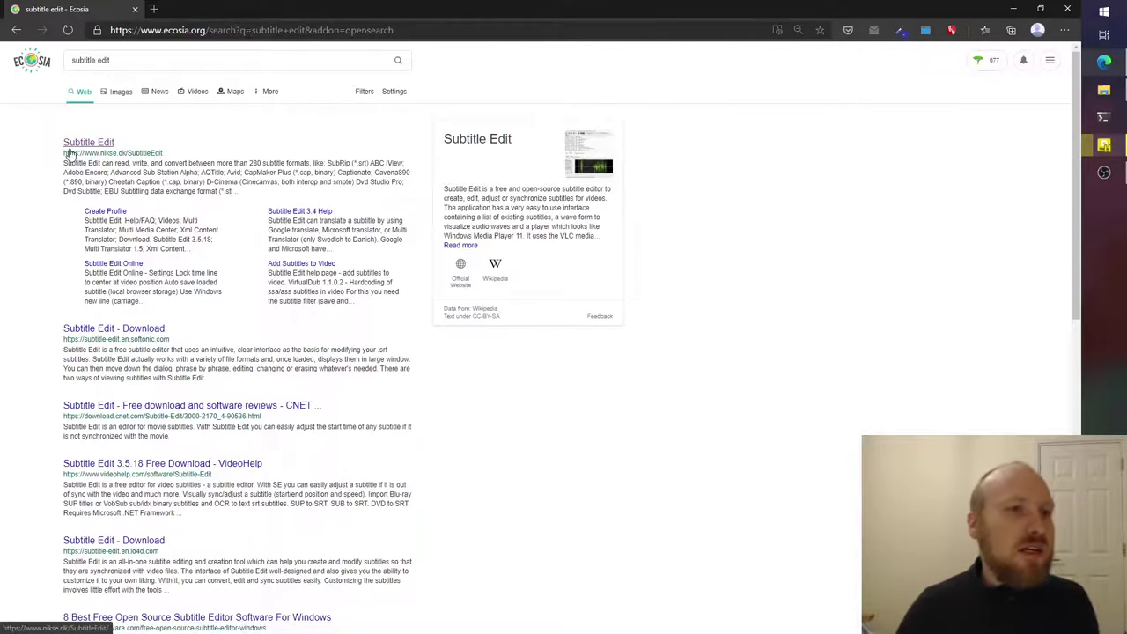
# Open the official Subtitle Edit result on nikse.dk and select 'nikse' in its address.
pyautogui.click(92, 142)
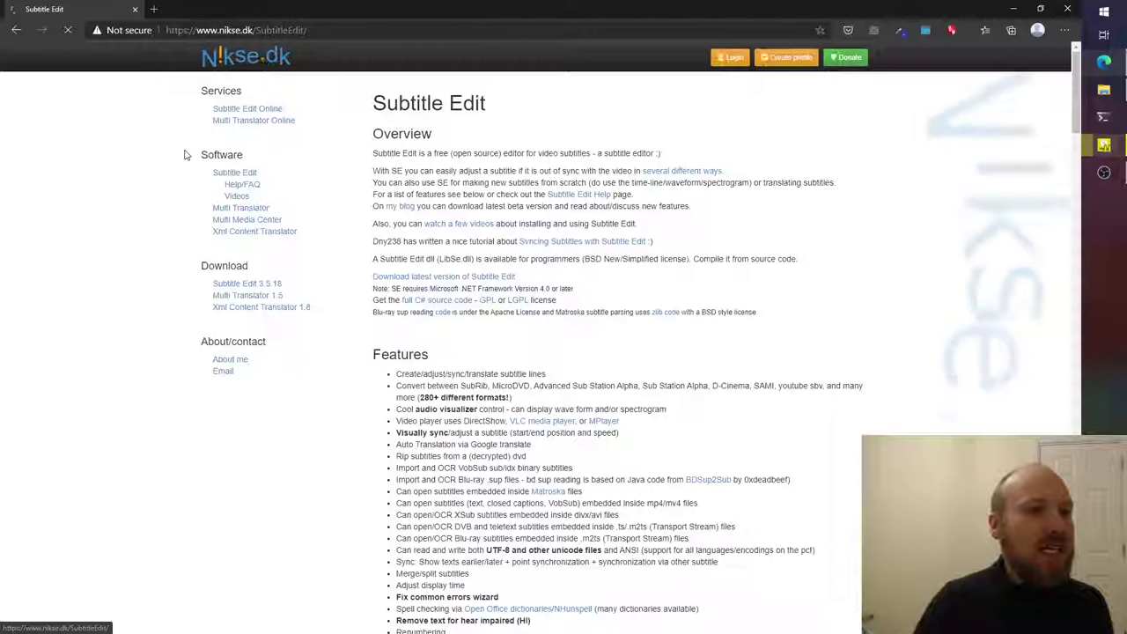
pyautogui.click(236, 32)
pyautogui.click(236, 31)
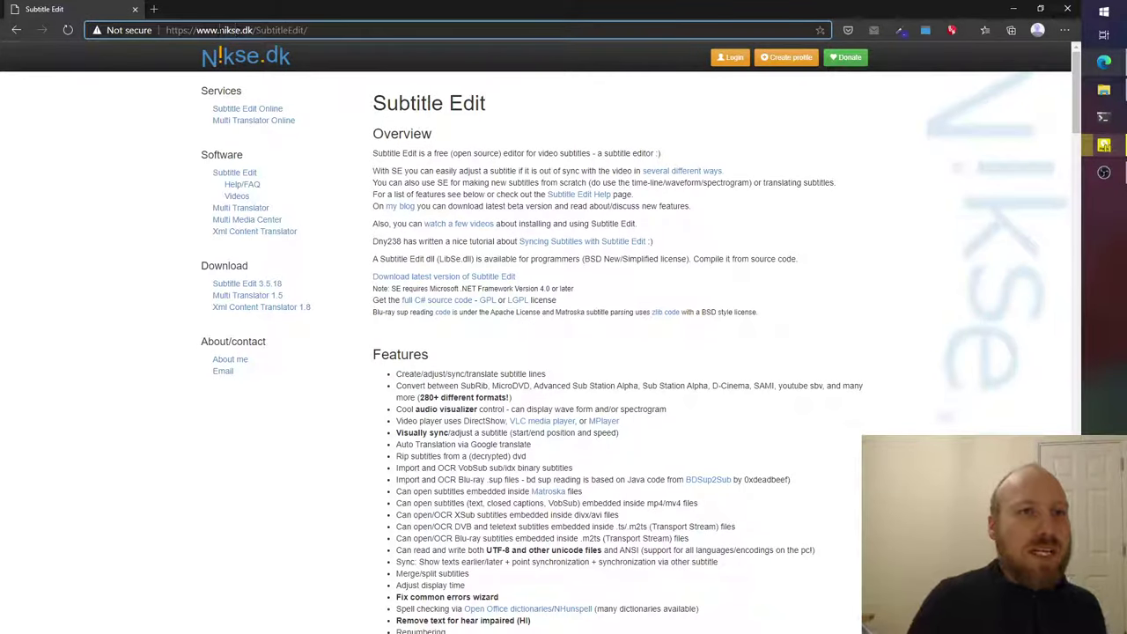
pyautogui.doubleClick(230, 30)
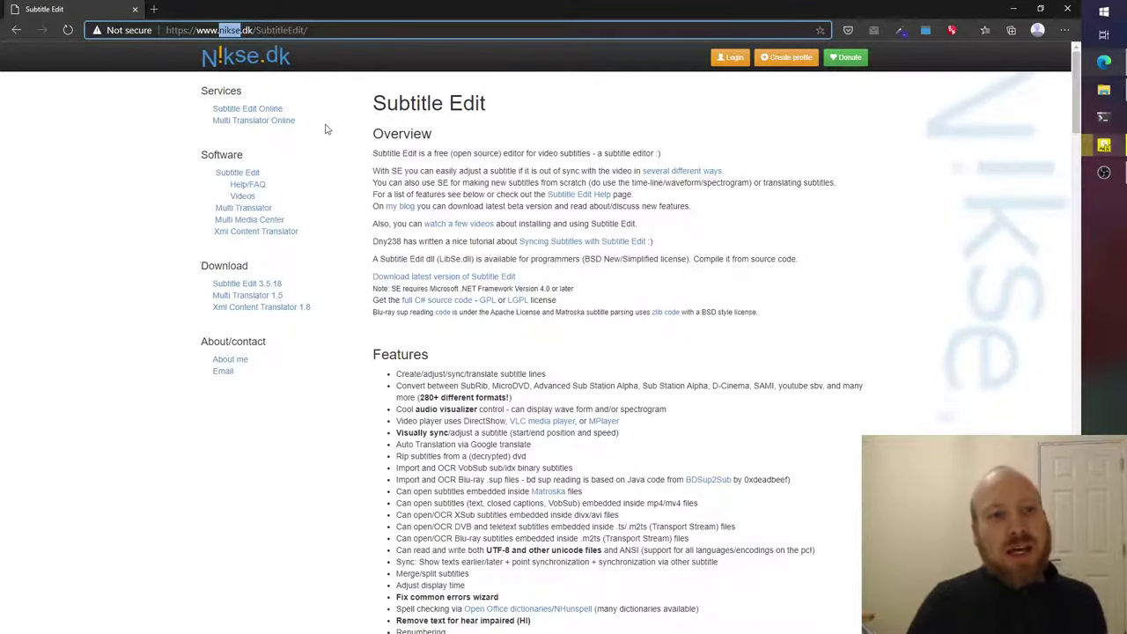
# Follow the Subtitle Edit 3.5.18 link and download SubtitleEdit-3.5.18-Setup.zip from GitHub.
pyautogui.click(250, 284)
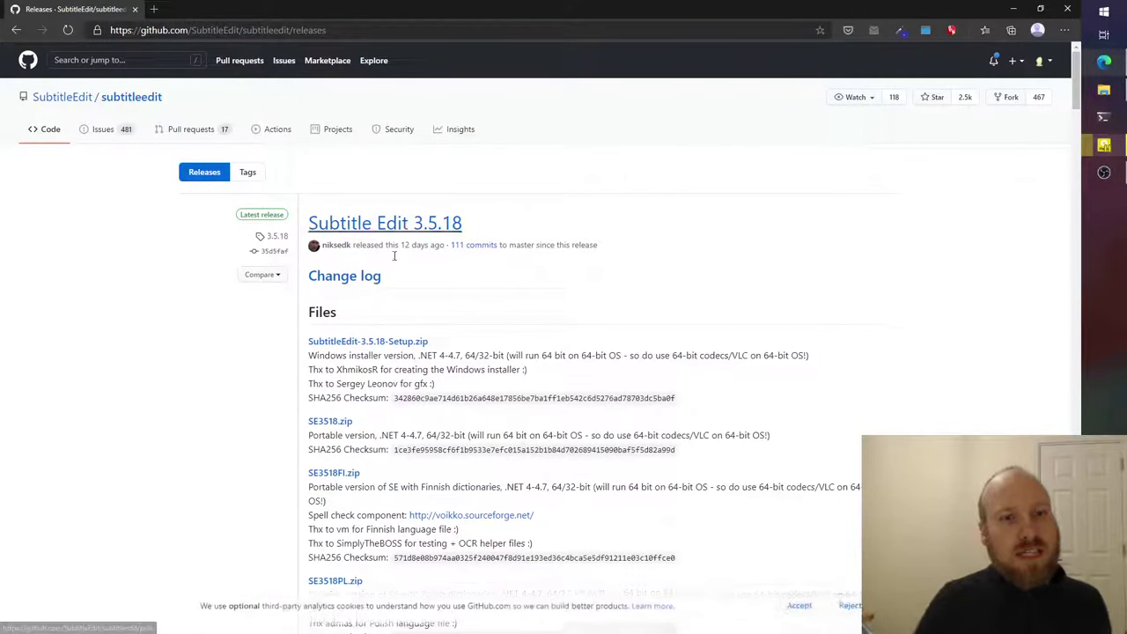
pyautogui.scroll(-1, 466, 317)
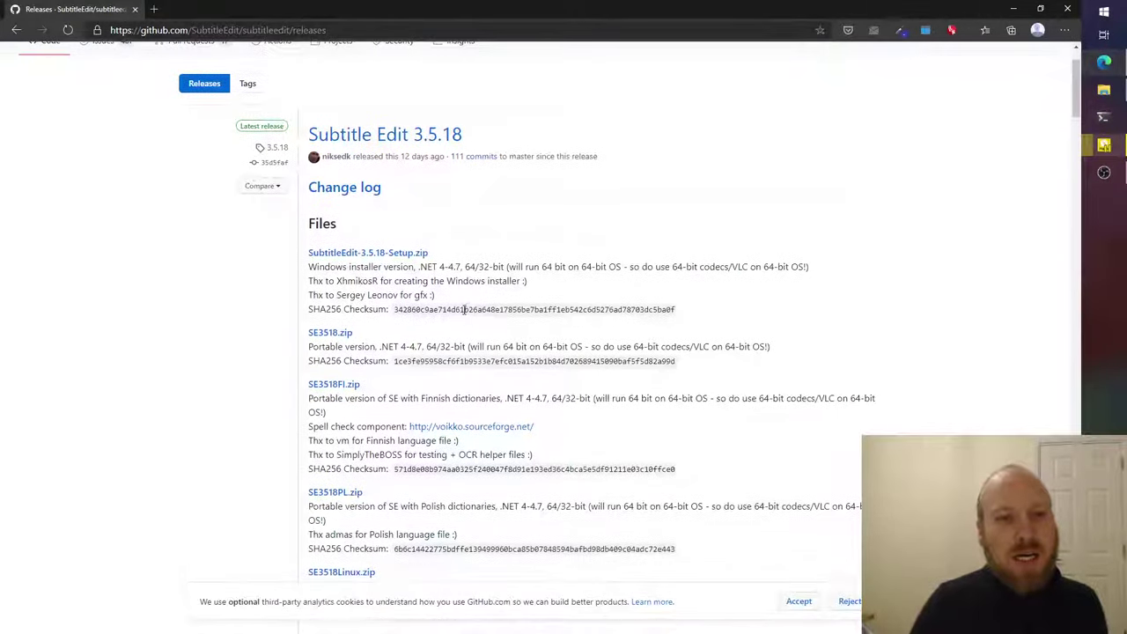
pyautogui.click(388, 256)
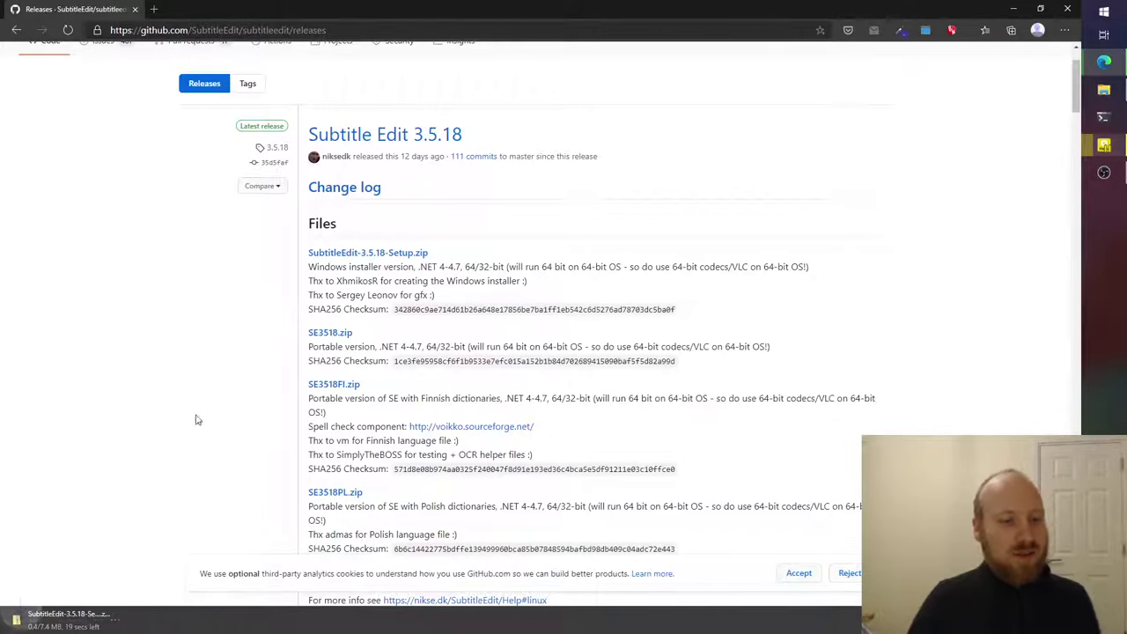
pyautogui.click(97, 614)
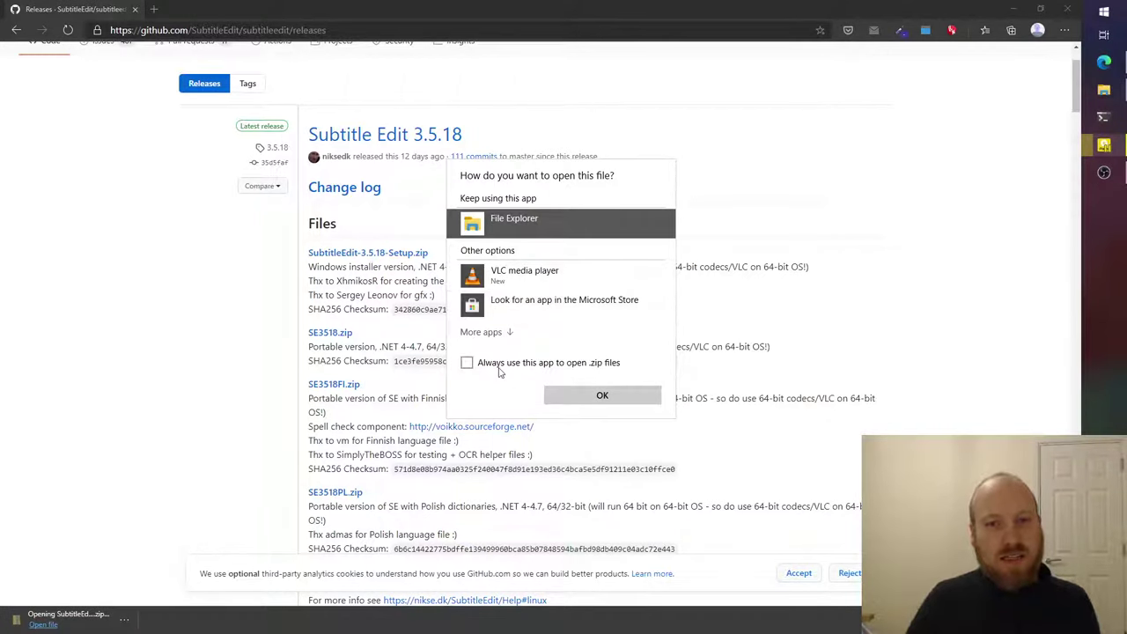
pyautogui.click(516, 362)
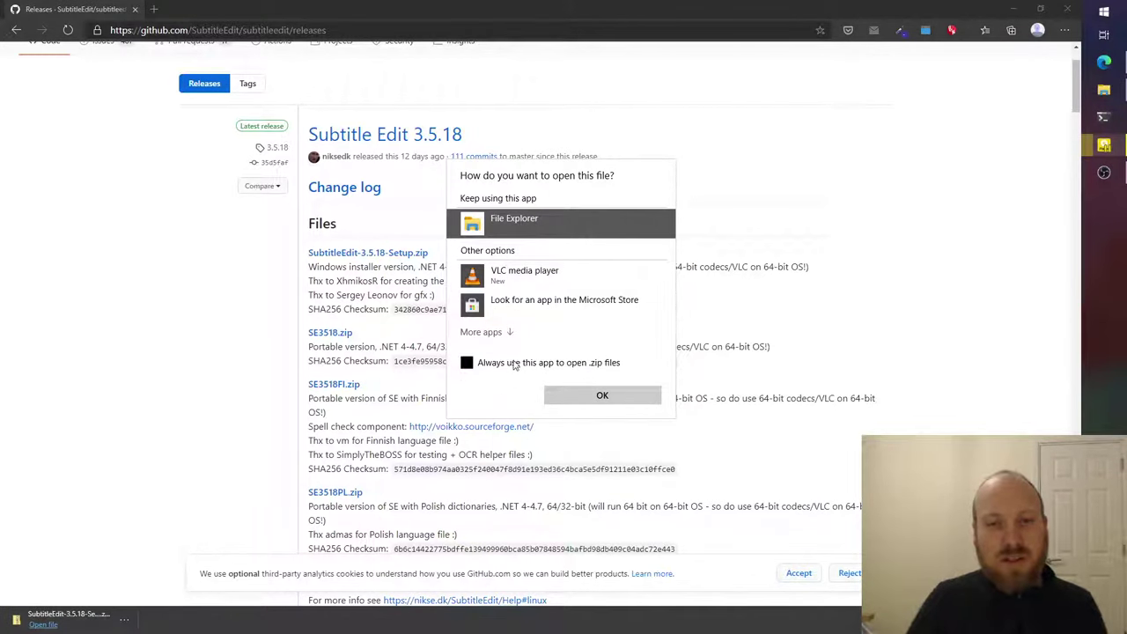
pyautogui.click(516, 362)
pyautogui.click(602, 395)
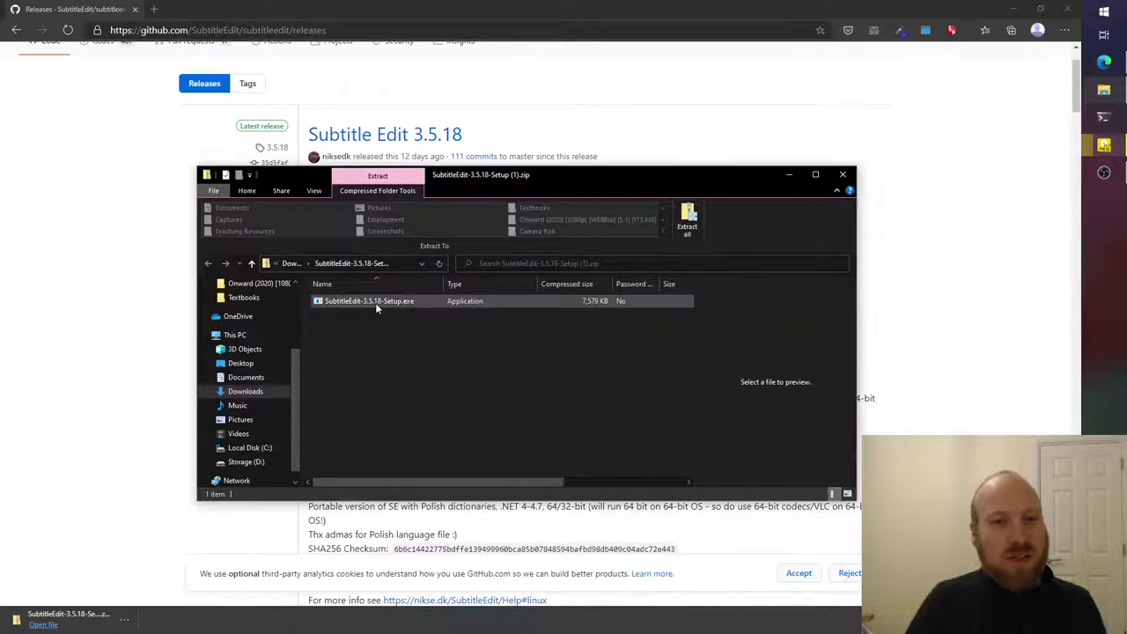
pyautogui.click(375, 303)
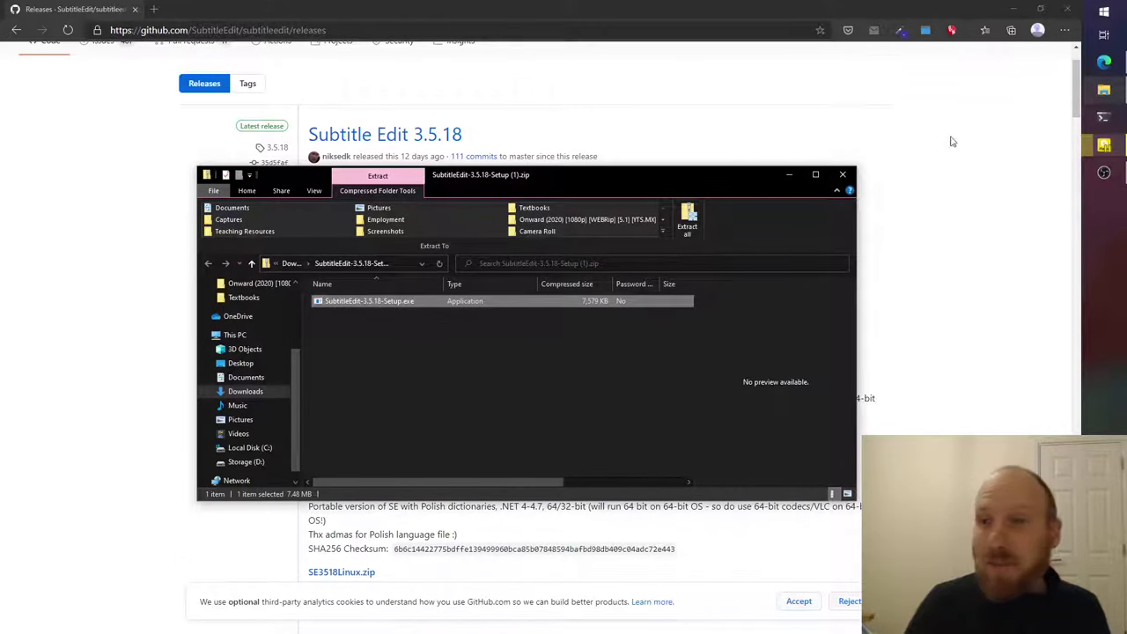
pyautogui.click(843, 174)
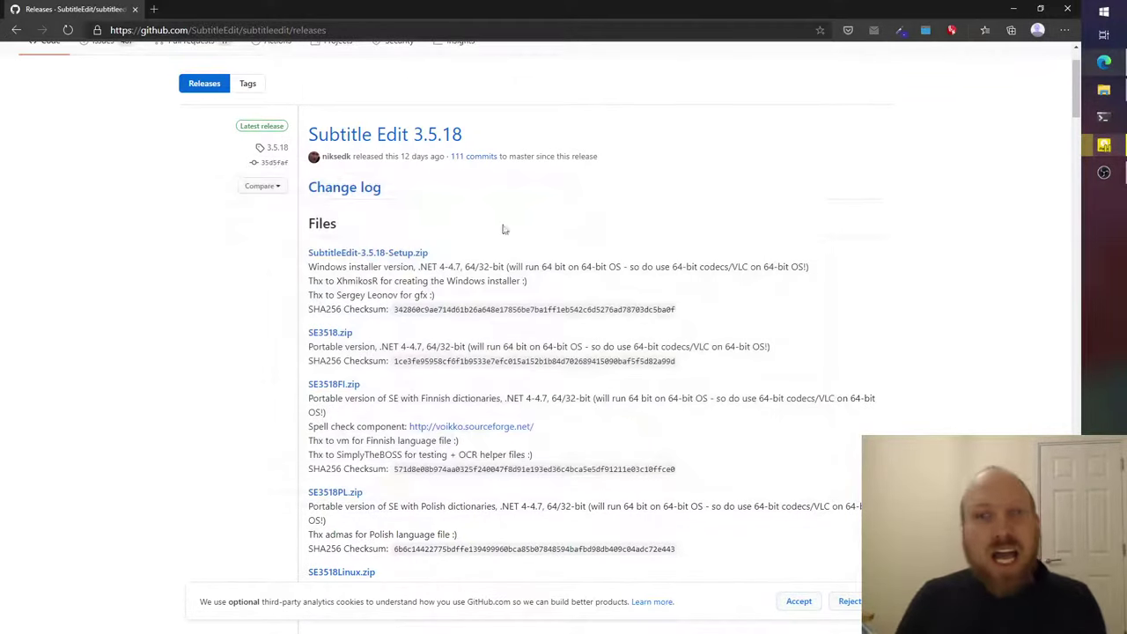
# Launch Subtitle Edit from the desktop and load the Onward (2020) mp4 via Video > Open video file.
pyautogui.click(1013, 9)
pyautogui.doubleClick(41, 387)
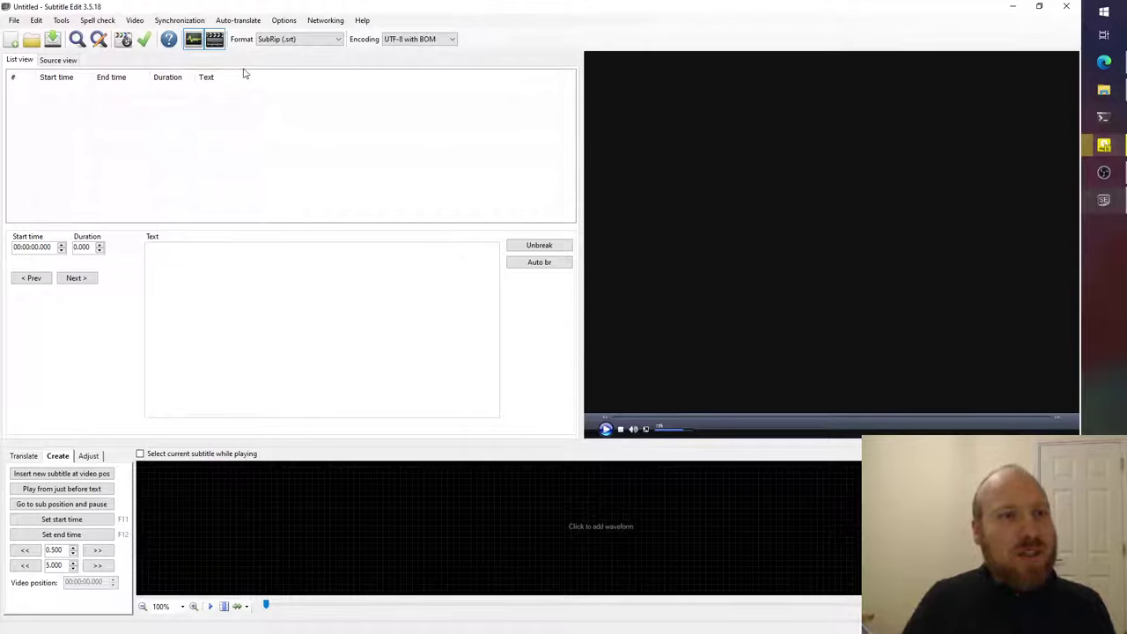
pyautogui.click(241, 28)
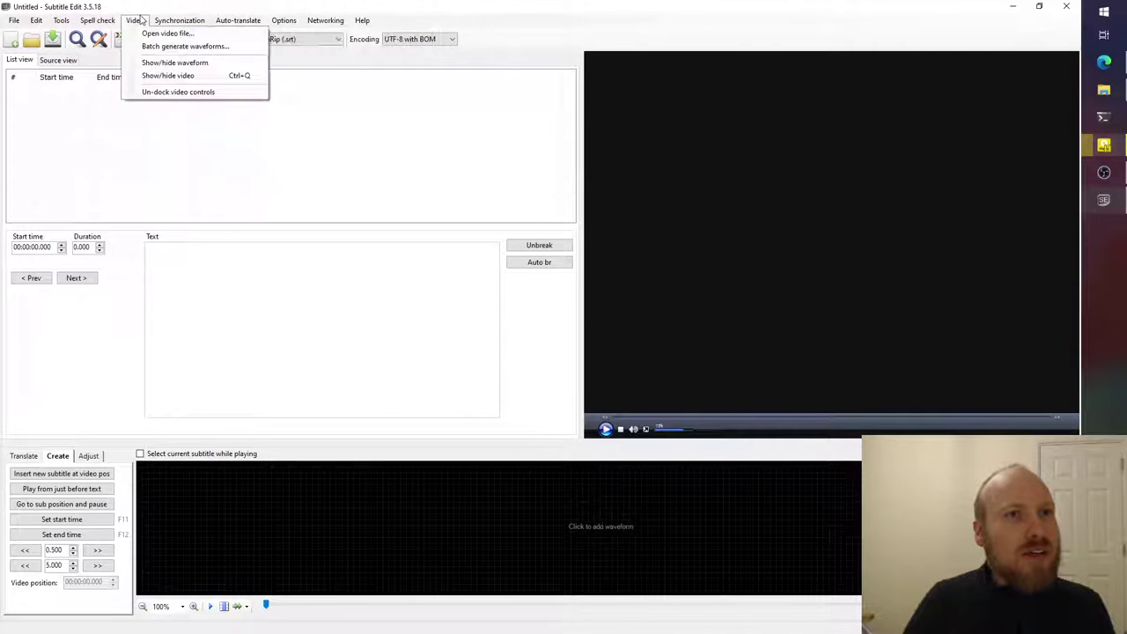
pyautogui.click(149, 36)
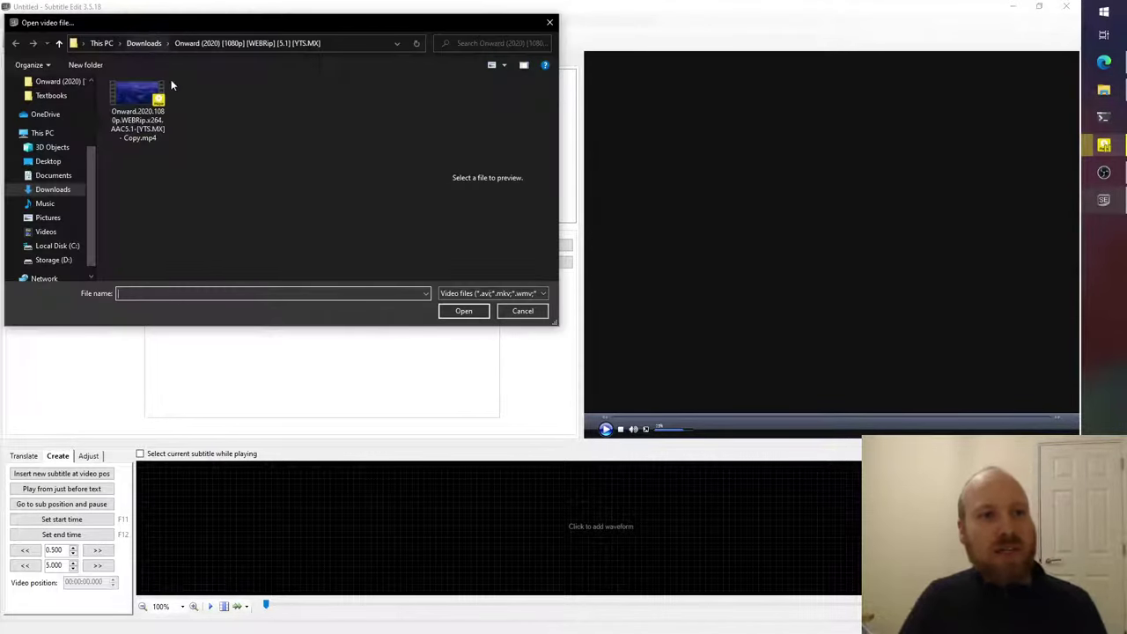
pyautogui.doubleClick(138, 112)
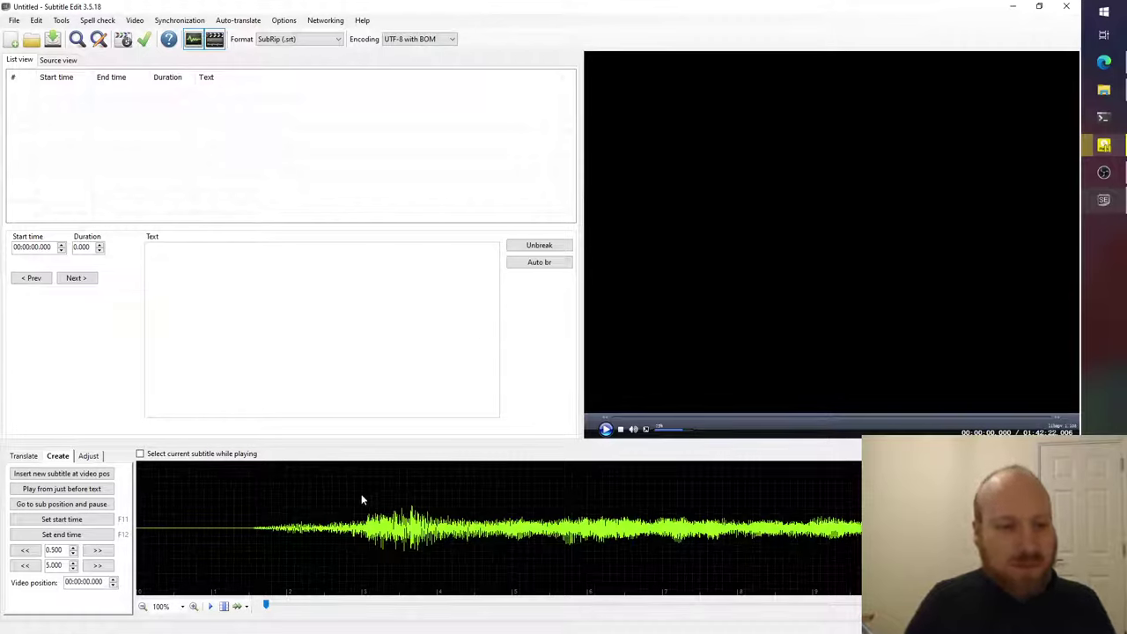
# Click through the first few seconds of the waveform to try out playback positions.
pyautogui.click(405, 515)
pyautogui.click(509, 519)
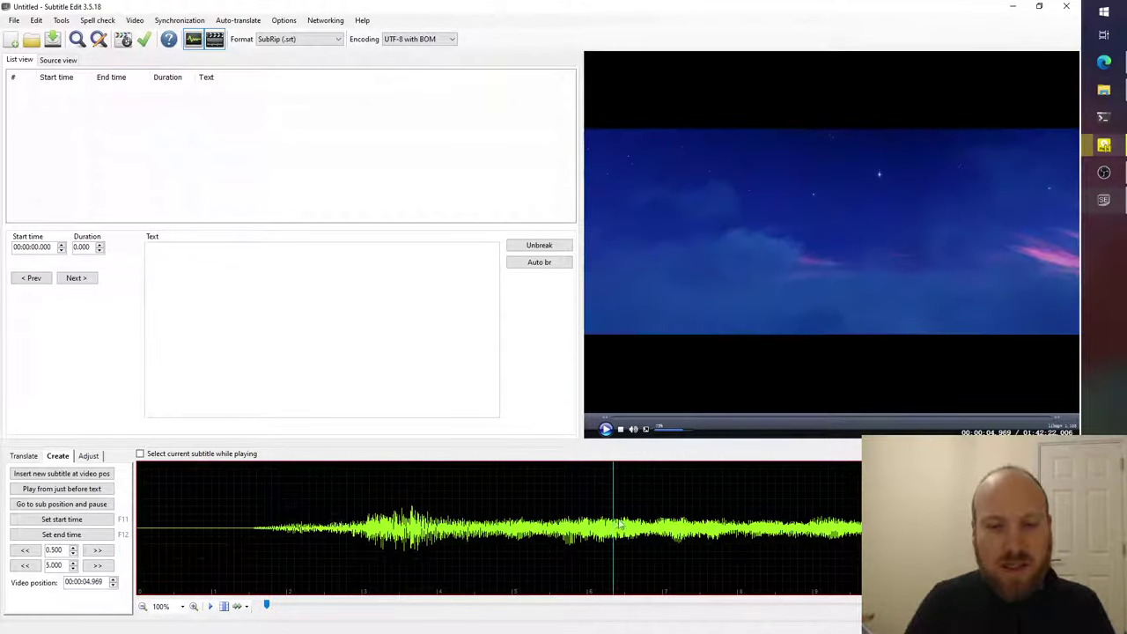
pyautogui.click(738, 529)
pyautogui.click(556, 528)
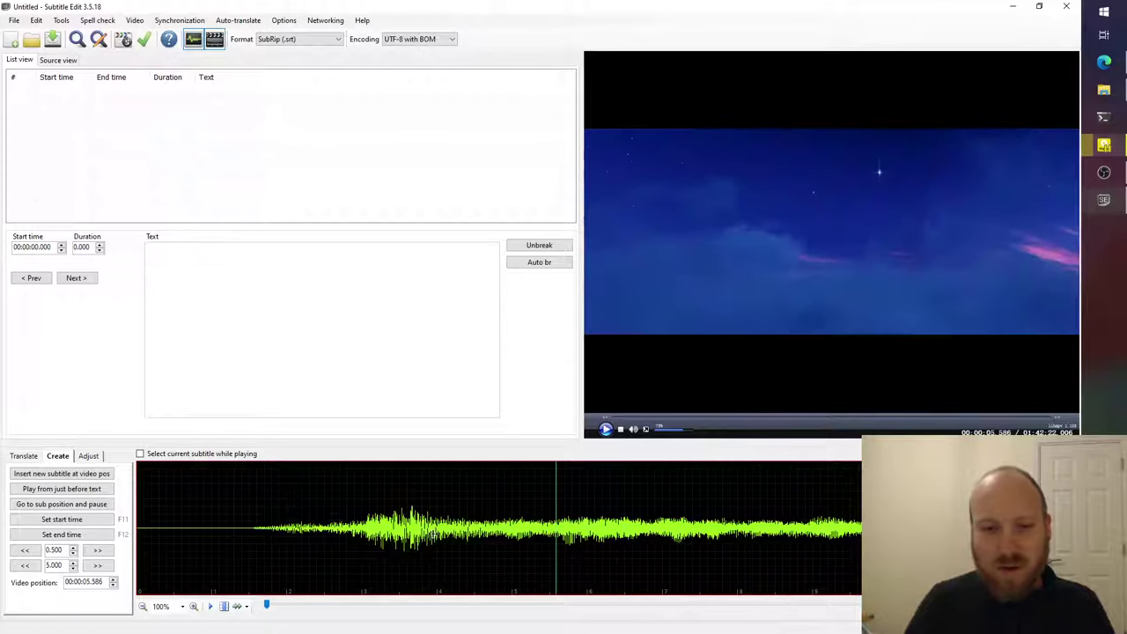
pyautogui.click(433, 534)
pyautogui.click(326, 544)
pyautogui.click(611, 539)
pyautogui.click(738, 535)
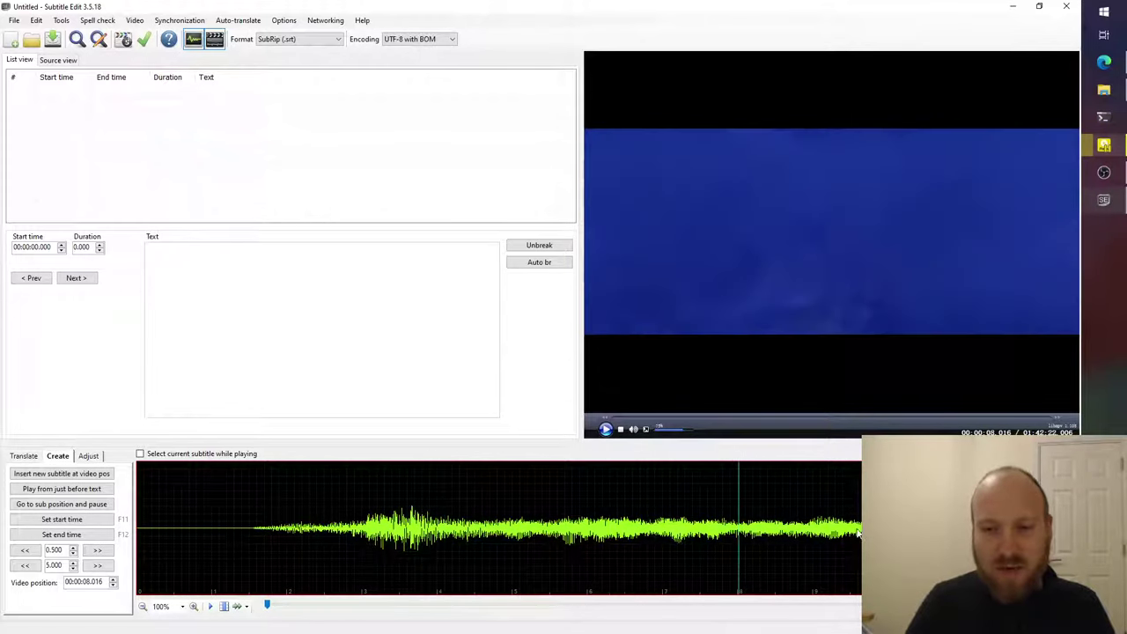
pyautogui.click(858, 532)
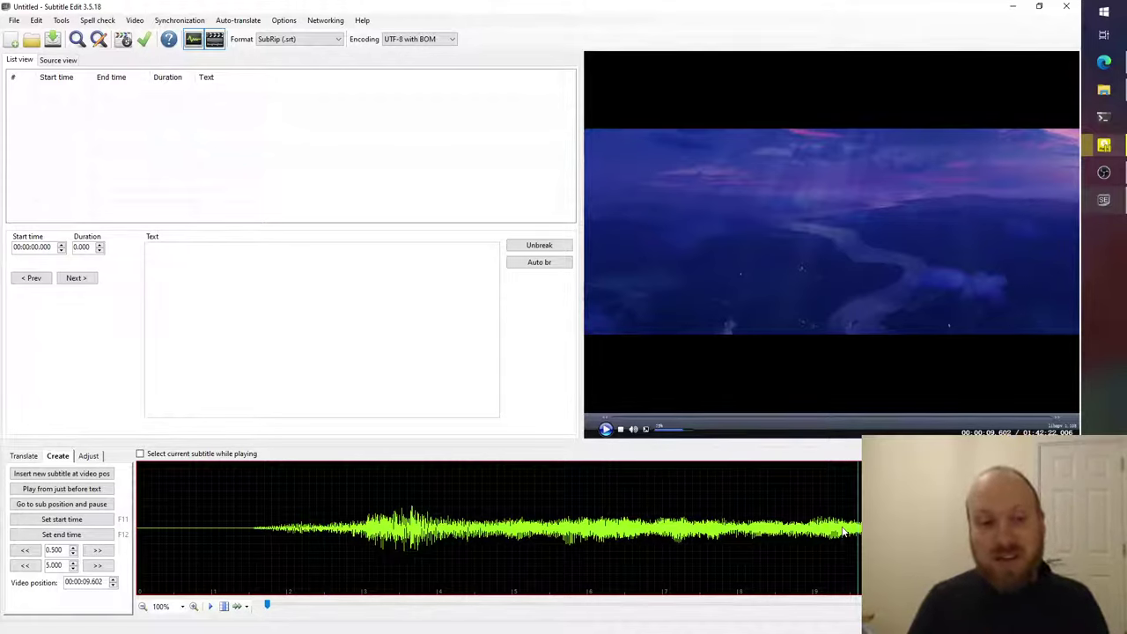
# Jump back to about 2.8 seconds, then drag the seek bar ahead to 00:06:43.
pyautogui.click(562, 535)
pyautogui.click(348, 533)
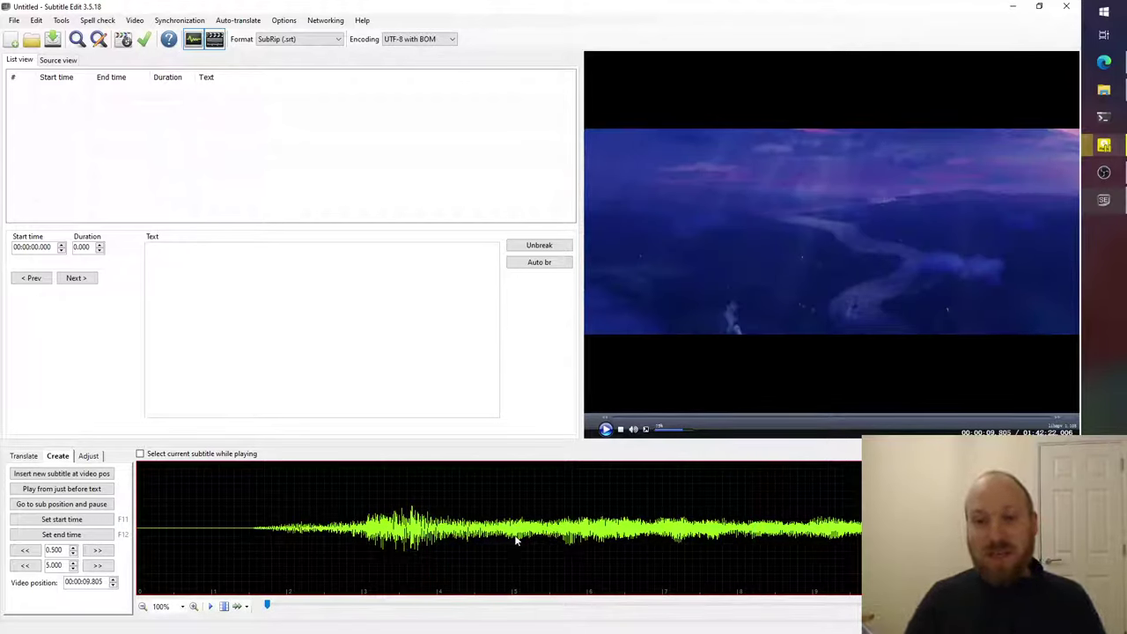
pyautogui.click(460, 538)
pyautogui.click(725, 528)
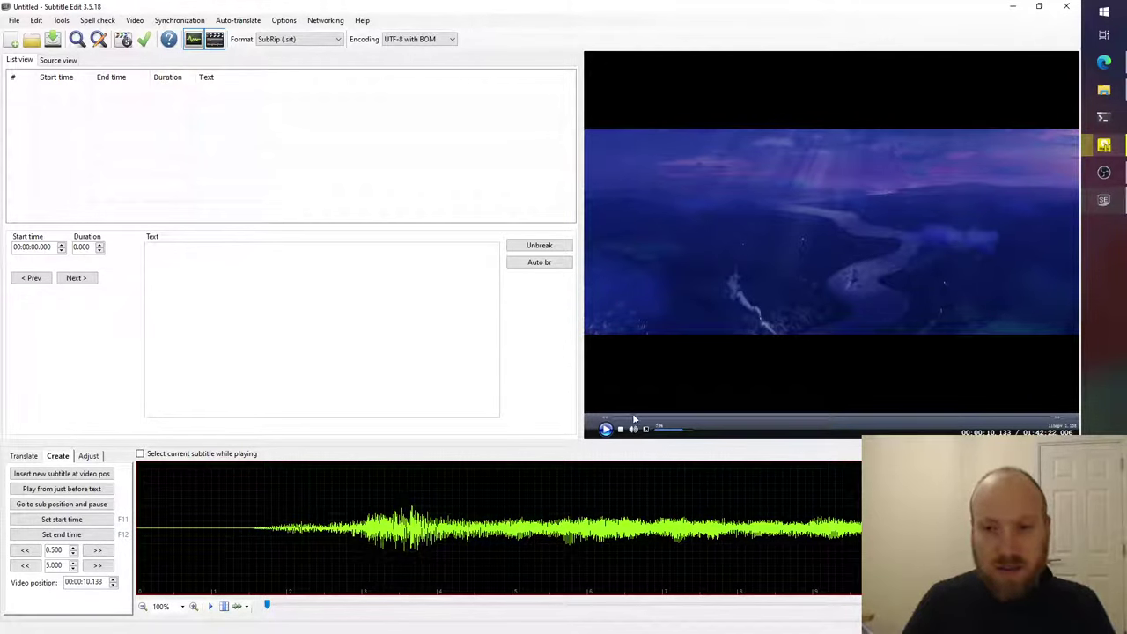
pyautogui.moveTo(632, 414)
pyautogui.mouseDown()
pyautogui.moveTo(657, 416)
pyautogui.moveTo(634, 417)
pyautogui.mouseUp()
pyautogui.moveTo(314, 603)
pyautogui.mouseDown()
pyautogui.moveTo(343, 611)
pyautogui.moveTo(318, 609)
pyautogui.mouseUp()
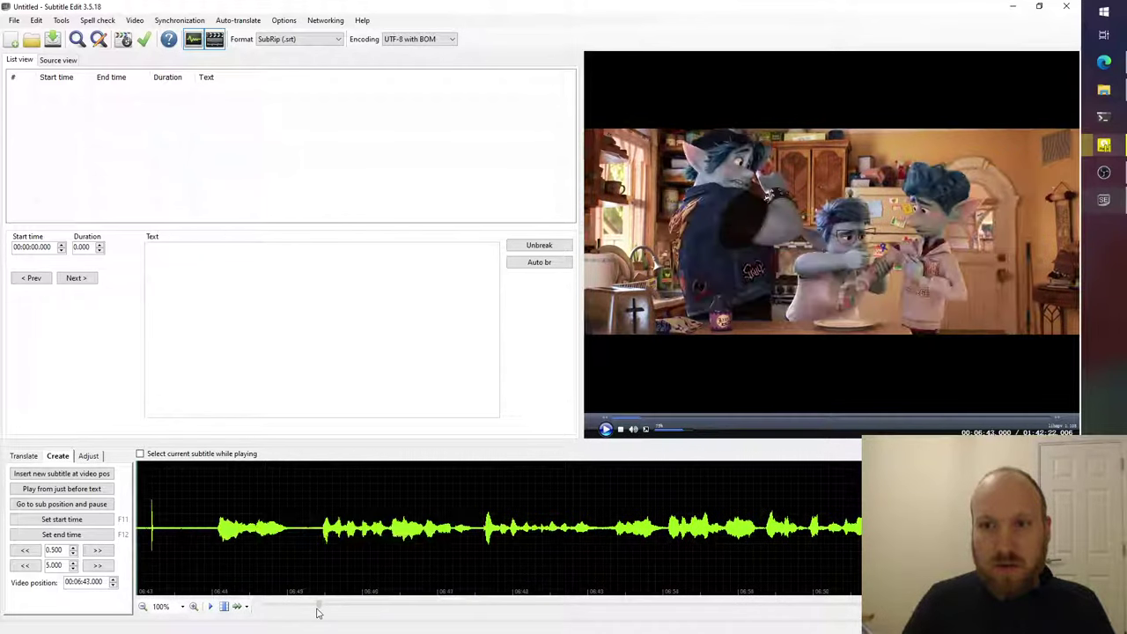
# Play the movie from 6:43 with the system volume raised, stopping around 6:50.
pyautogui.click(605, 429)
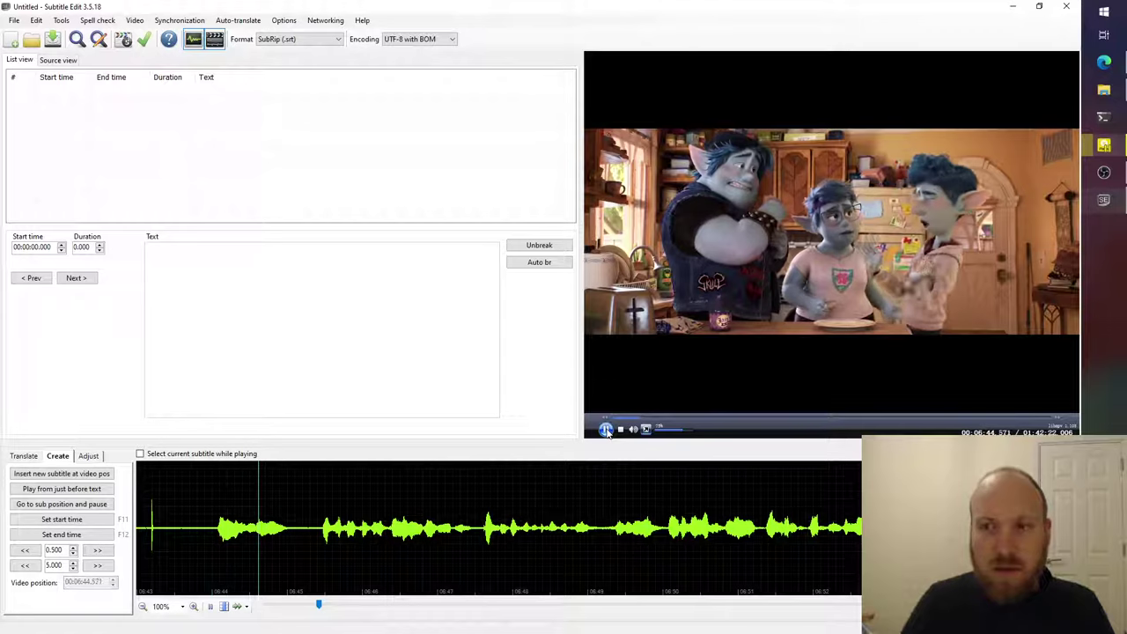
pyautogui.press('XF86AudioLowerVolume')
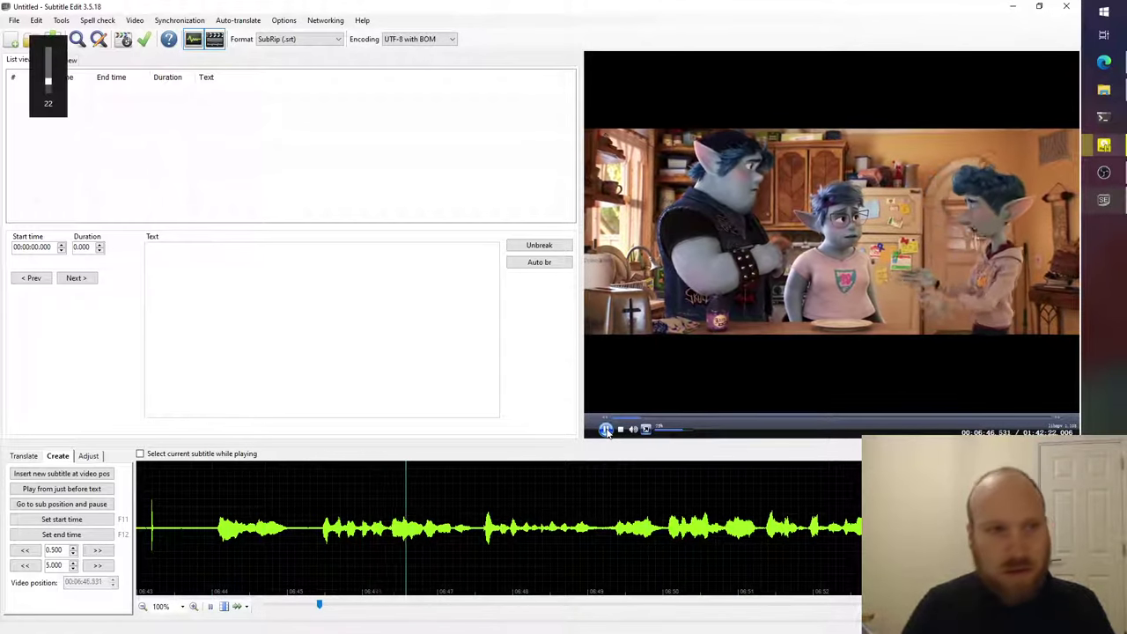
pyautogui.press('XF86AudioRaiseVolume')
pyautogui.press('XF86AudioRaiseVolume')
pyautogui.press('XF86AudioRaiseVolume')
pyautogui.press('XF86AudioRaiseVolume')
pyautogui.press('XF86AudioRaiseVolume')
pyautogui.press('XF86AudioRaiseVolume')
pyautogui.press('XF86AudioRaiseVolume')
pyautogui.press('XF86AudioRaiseVolume')
pyautogui.press('XF86AudioRaiseVolume')
pyautogui.press('XF86AudioRaiseVolume')
pyautogui.press('XF86AudioRaiseVolume')
pyautogui.press('XF86AudioRaiseVolume')
pyautogui.press('XF86AudioRaiseVolume')
pyautogui.press('XF86AudioRaiseVolume')
pyautogui.press('XF86AudioRaiseVolume')
pyautogui.press('XF86AudioRaiseVolume')
pyautogui.press('XF86AudioRaiseVolume')
pyautogui.press('XF86AudioRaiseVolume')
pyautogui.press('XF86AudioRaiseVolume')
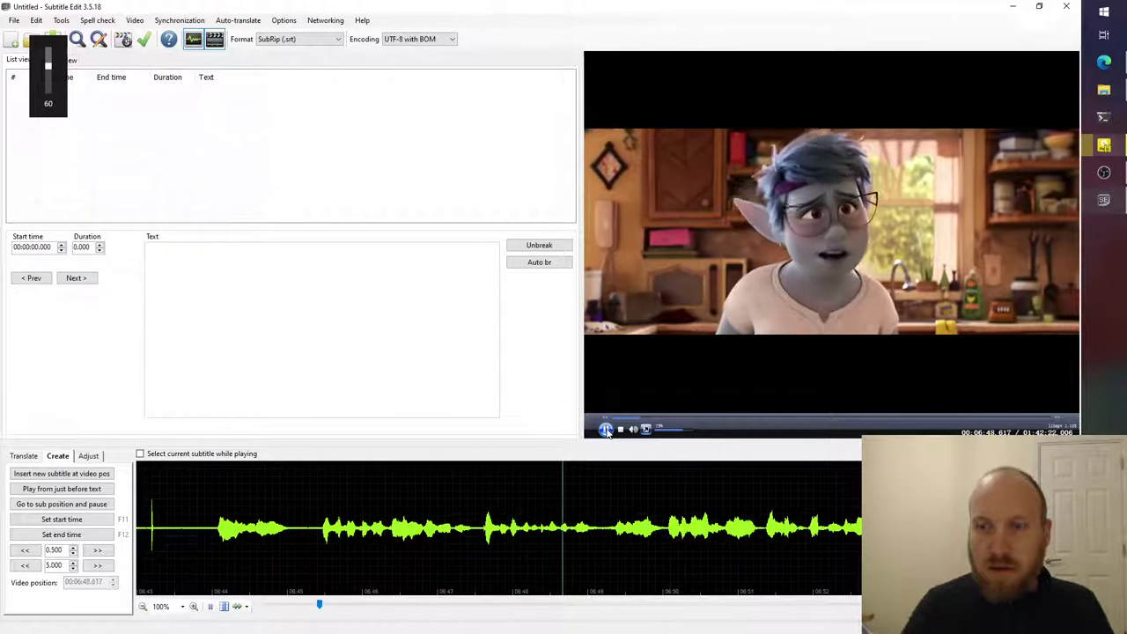
pyautogui.press('space')
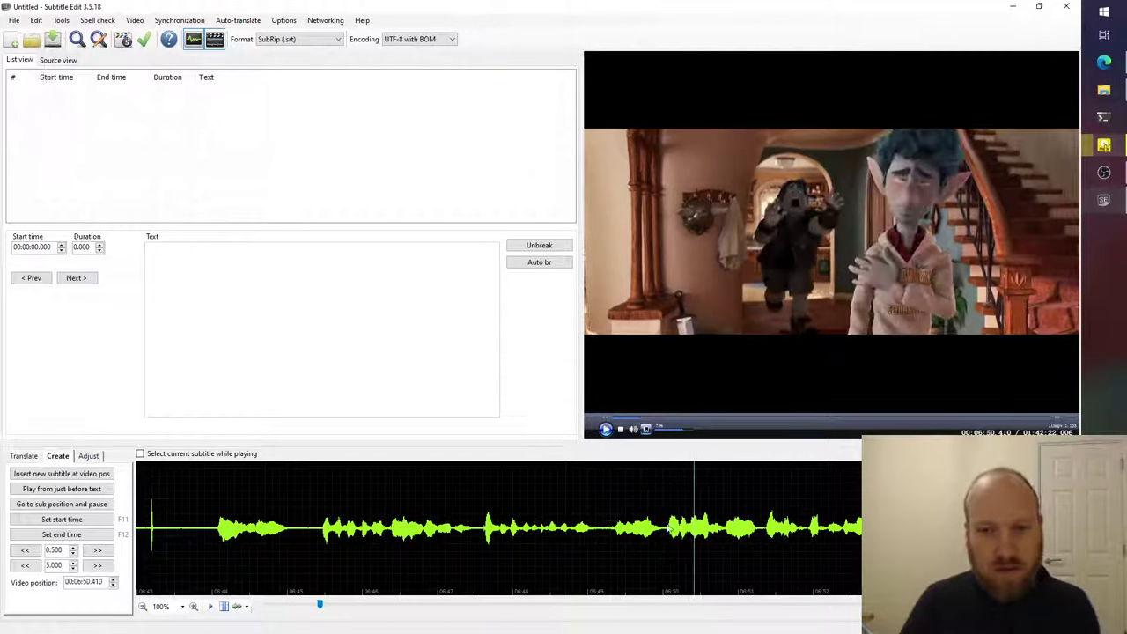
# Audition the line on the waveform and park the video at its start, 06:47.513.
pyautogui.moveTo(692, 526); pyautogui.dragTo(599, 526)
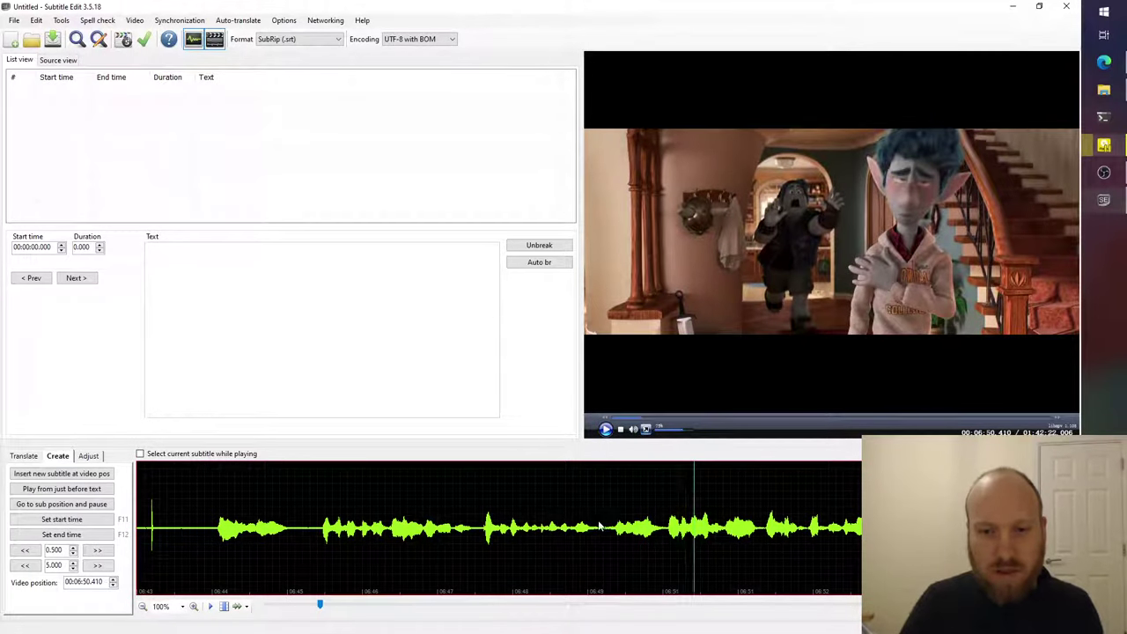
pyautogui.click(599, 526)
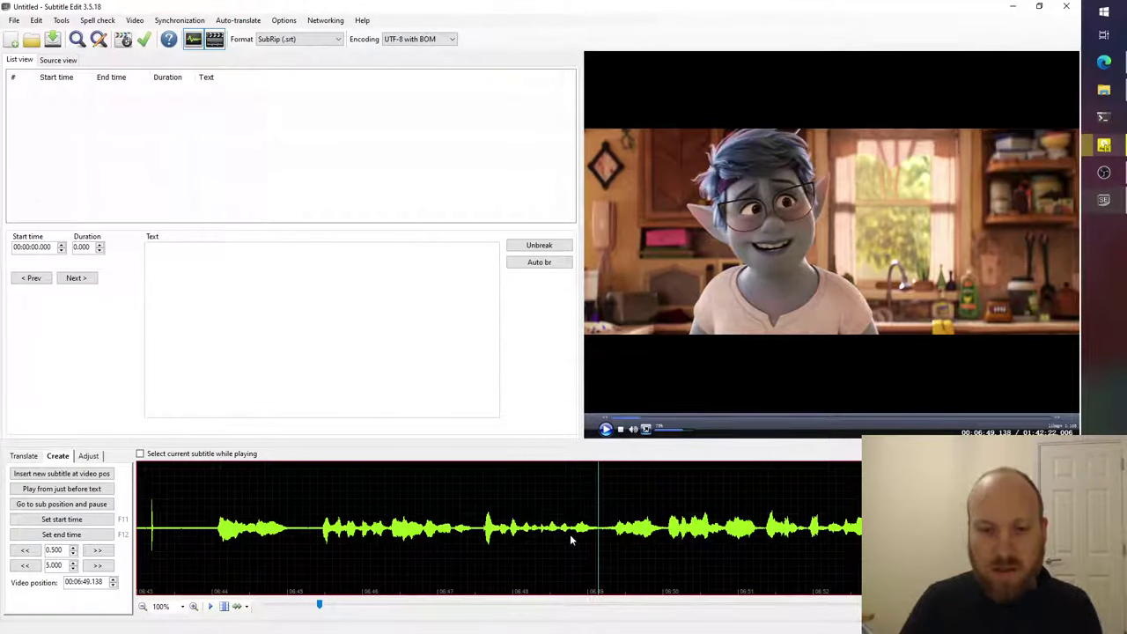
pyautogui.click(476, 535)
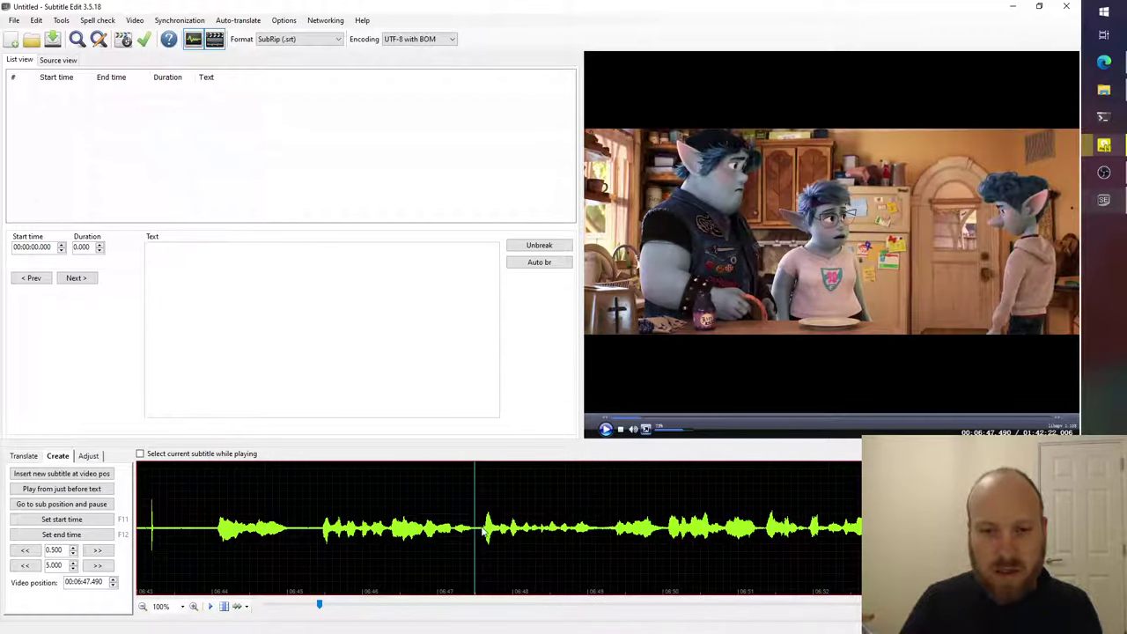
pyautogui.press('space')
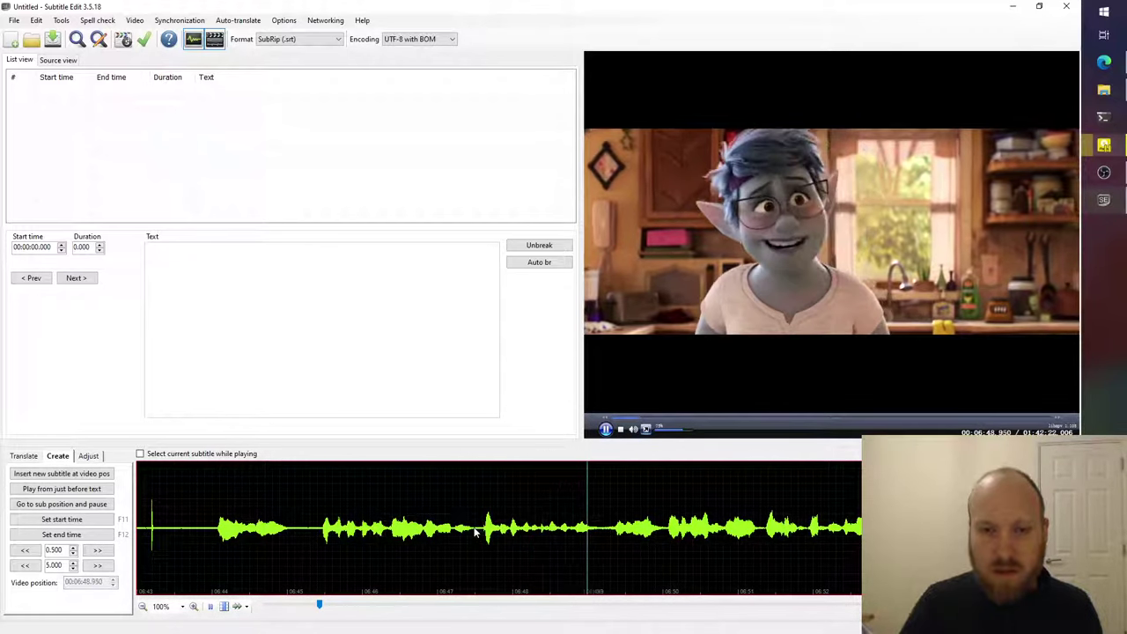
pyautogui.click(475, 532)
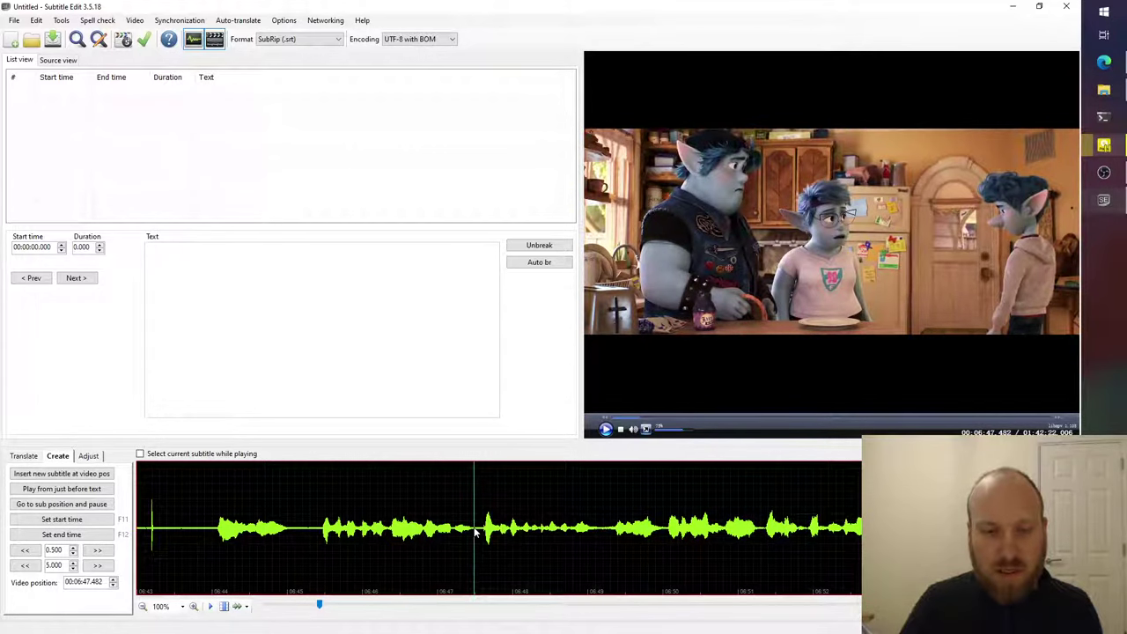
pyautogui.press('space')
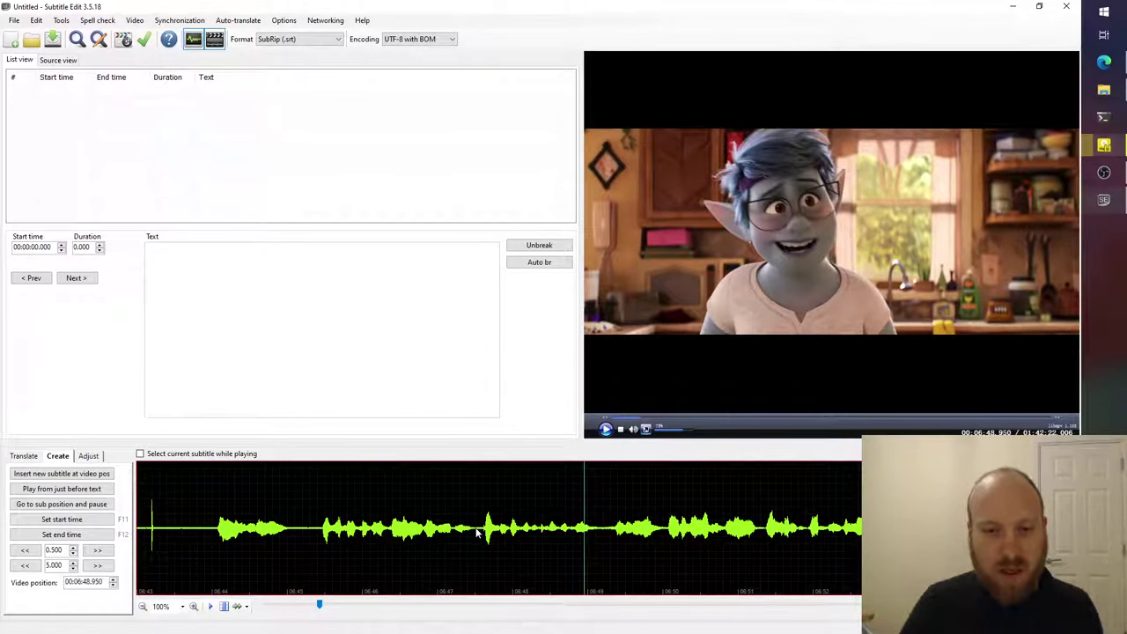
pyautogui.click(476, 532)
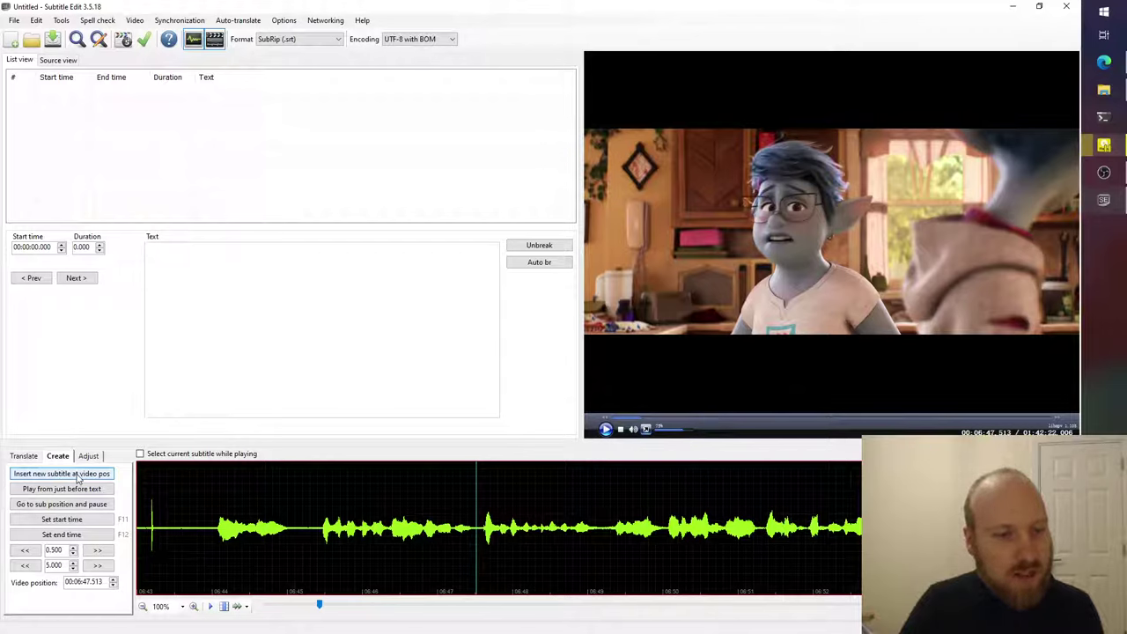
# Insert a subtitle at 06:47.513 and type "I'll sew that later tonight, okay?".
pyautogui.click(79, 475)
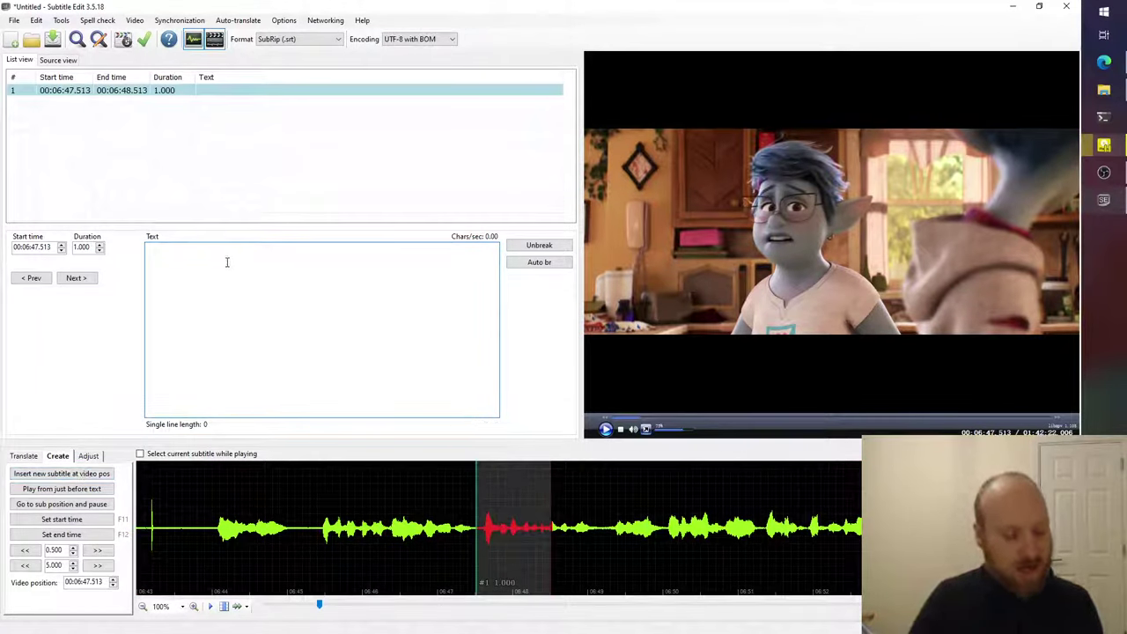
pyautogui.write('I')
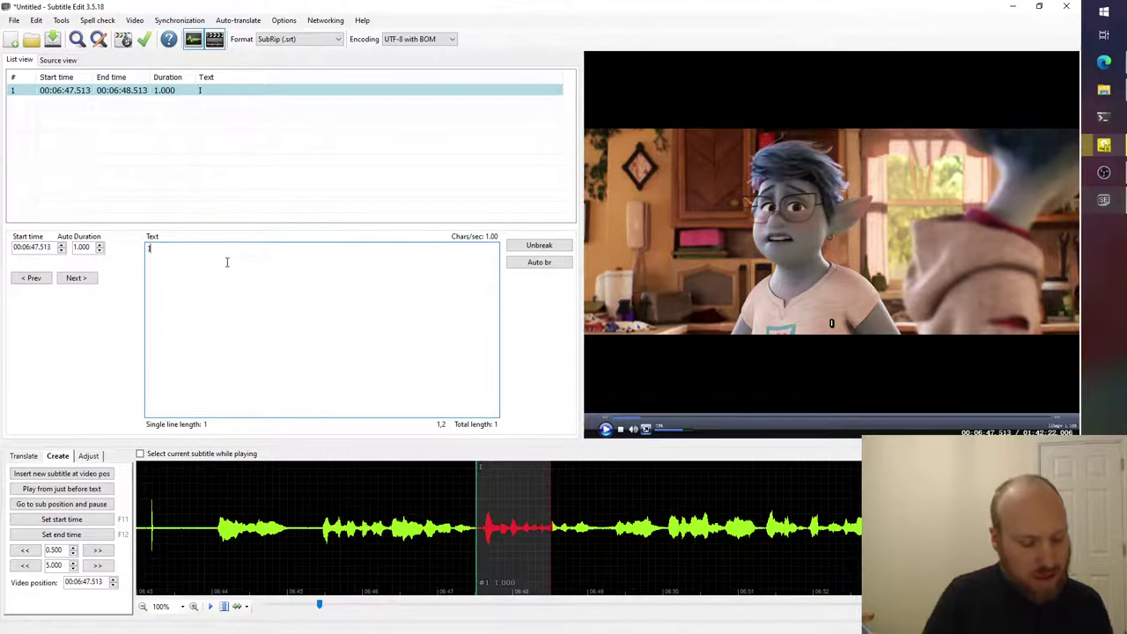
pyautogui.write("'ll so")
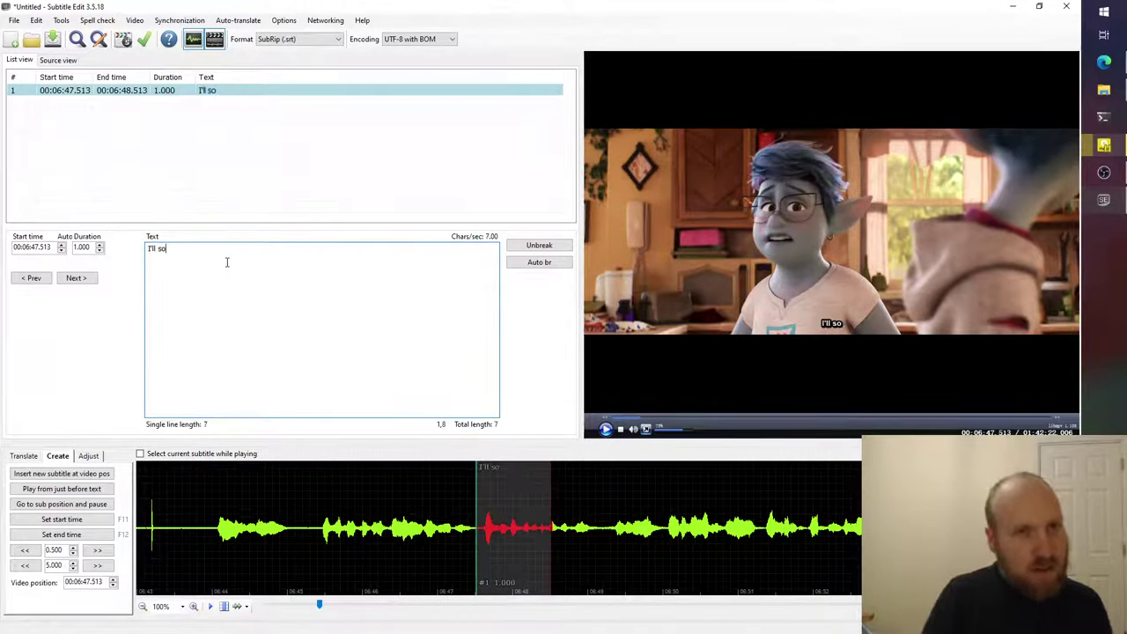
pyautogui.press('BackSpace')
pyautogui.write('ew that lat')
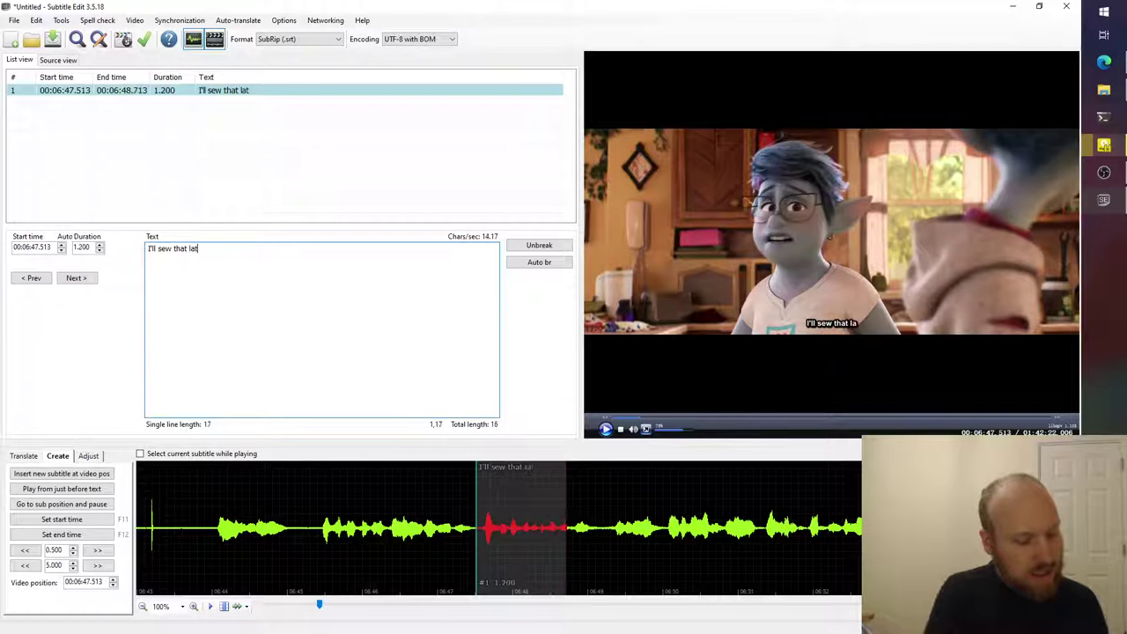
pyautogui.write('er tonight, ')
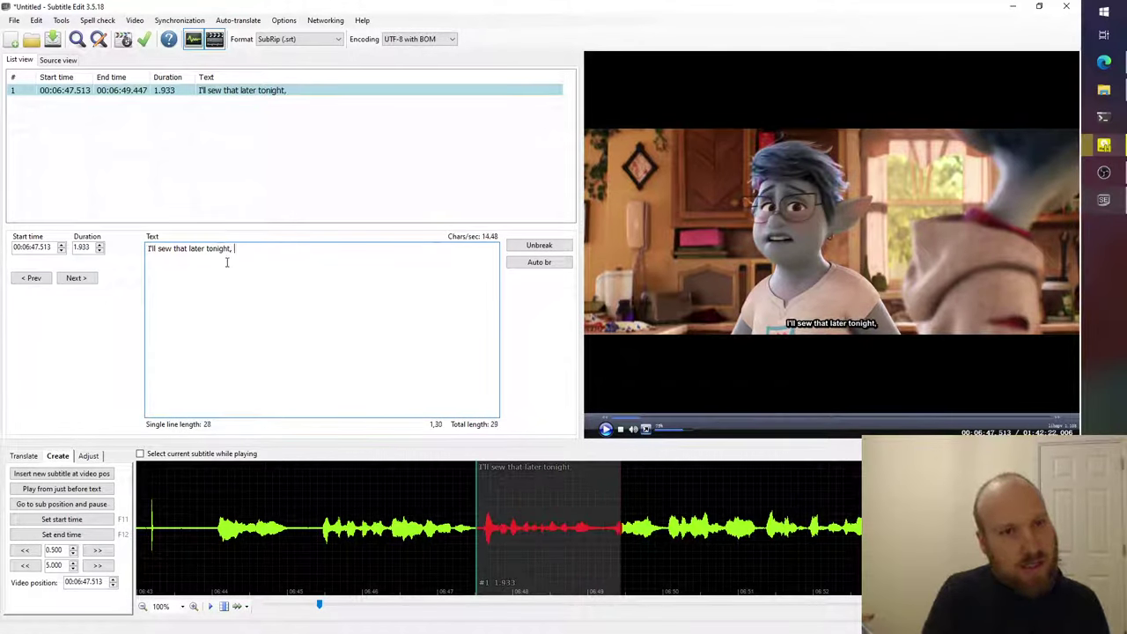
pyautogui.write('okay?')
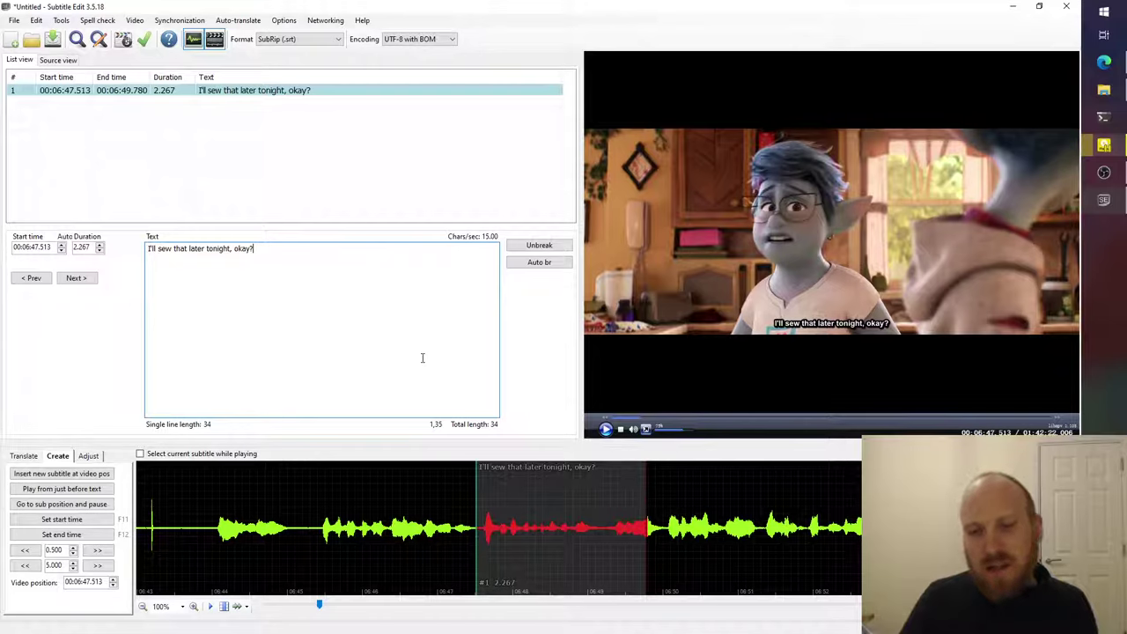
# Drag subtitle 1's right edge on the waveform so it ends at 06:49.240 (1.727 s).
pyautogui.doubleClick(91, 247)
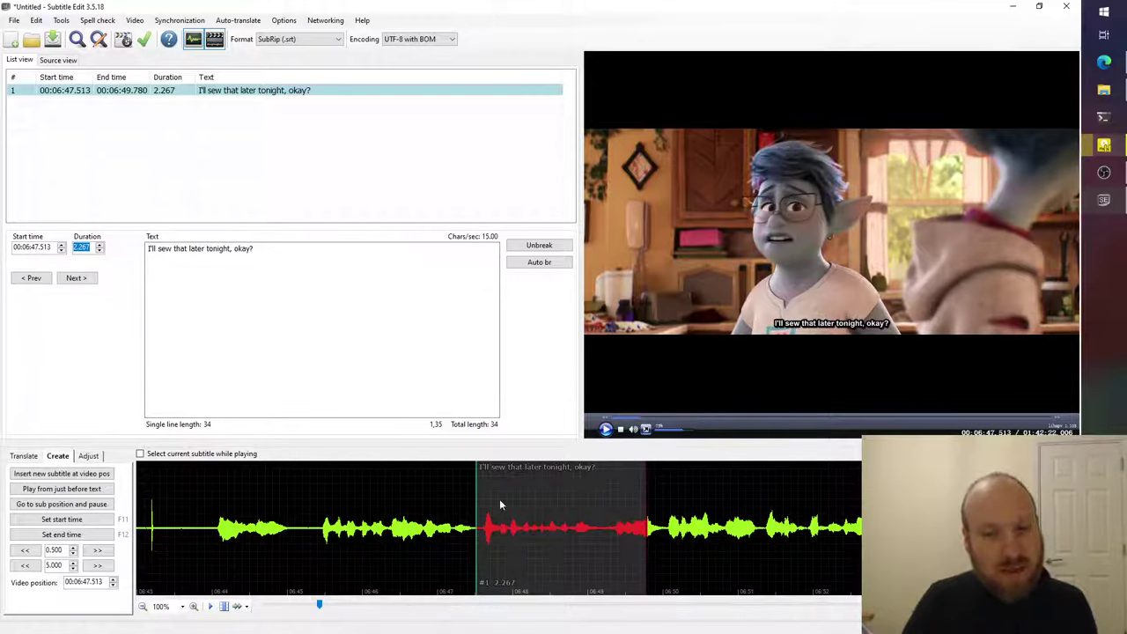
pyautogui.moveTo(646, 500); pyautogui.dragTo(605, 500)
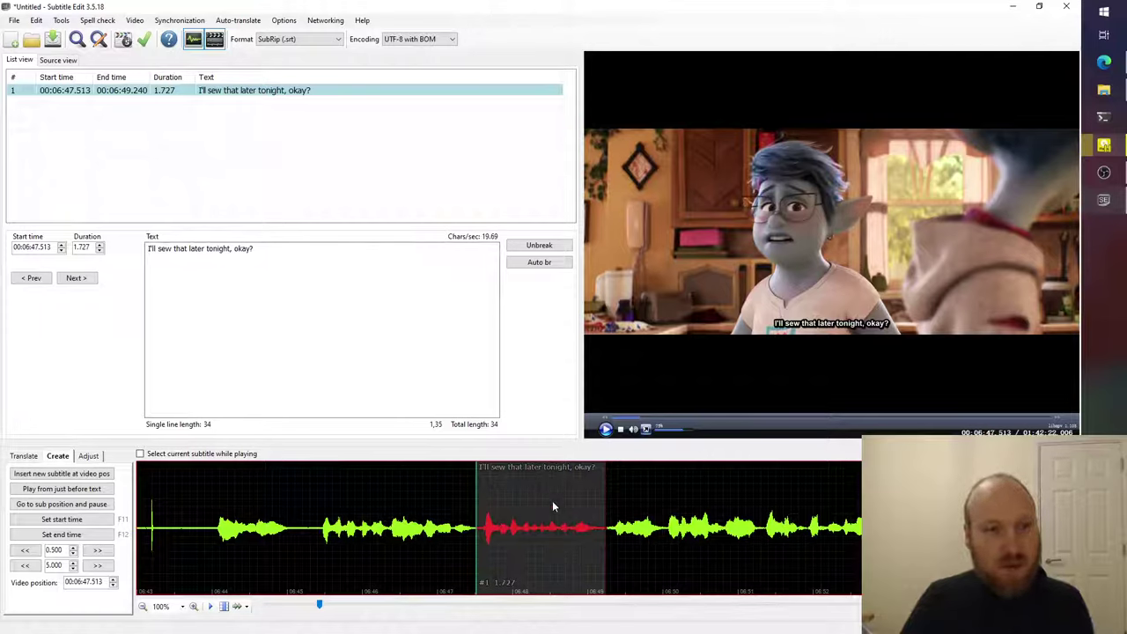
# Listen to the audio just after subtitle 1 and park the video at 06:49.295.
pyautogui.click(657, 533)
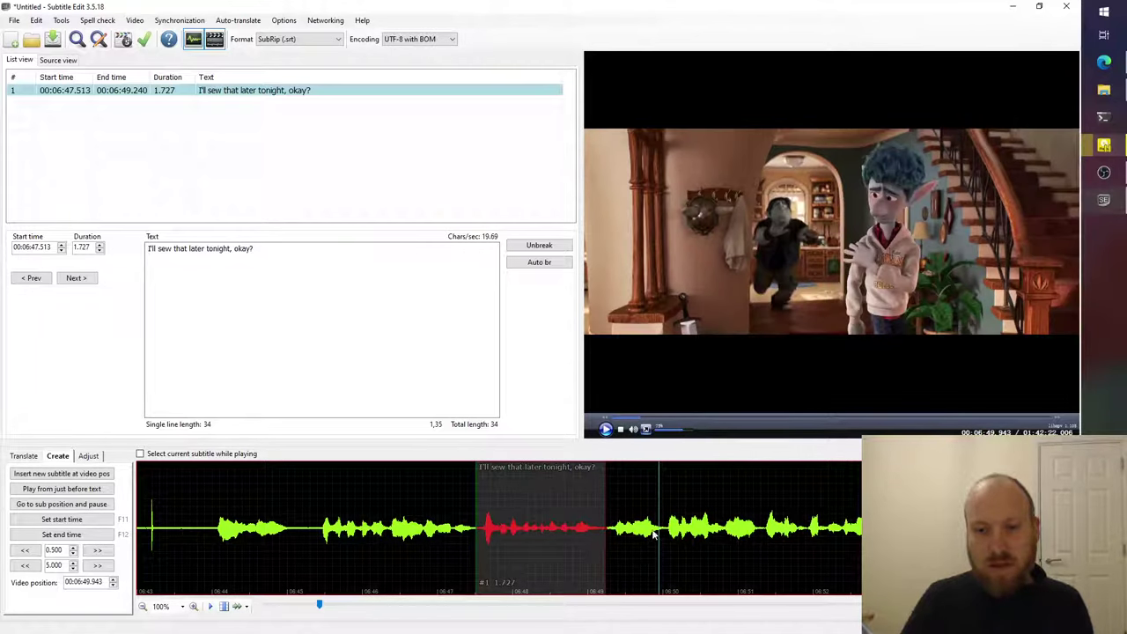
pyautogui.click(613, 534)
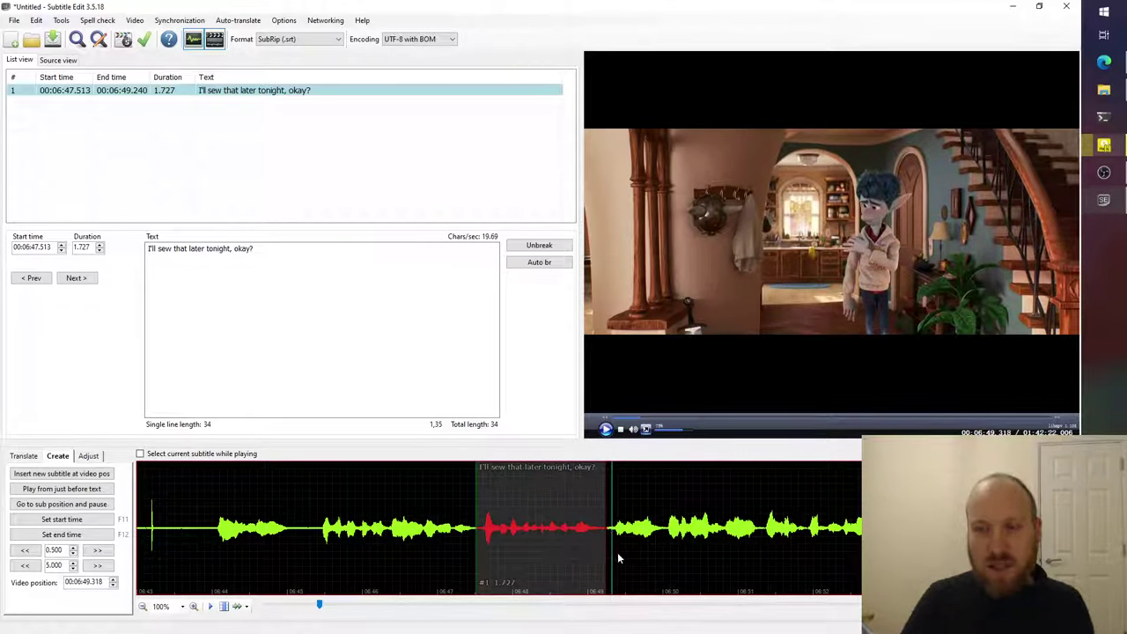
pyautogui.press('space')
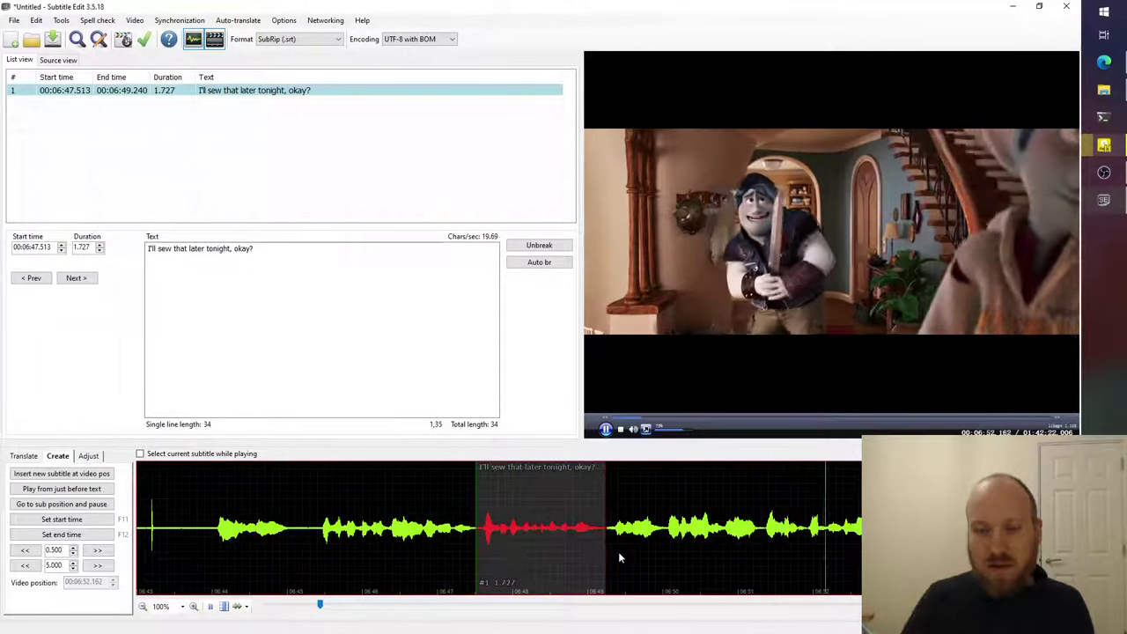
pyautogui.click(614, 537)
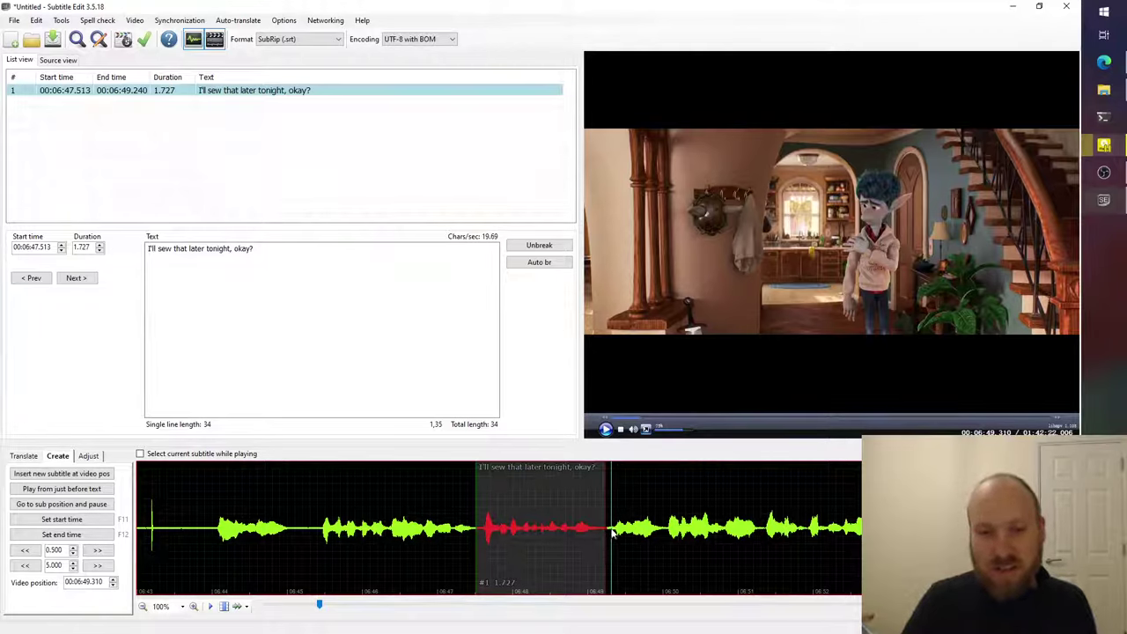
pyautogui.press('space')
pyautogui.press('space')
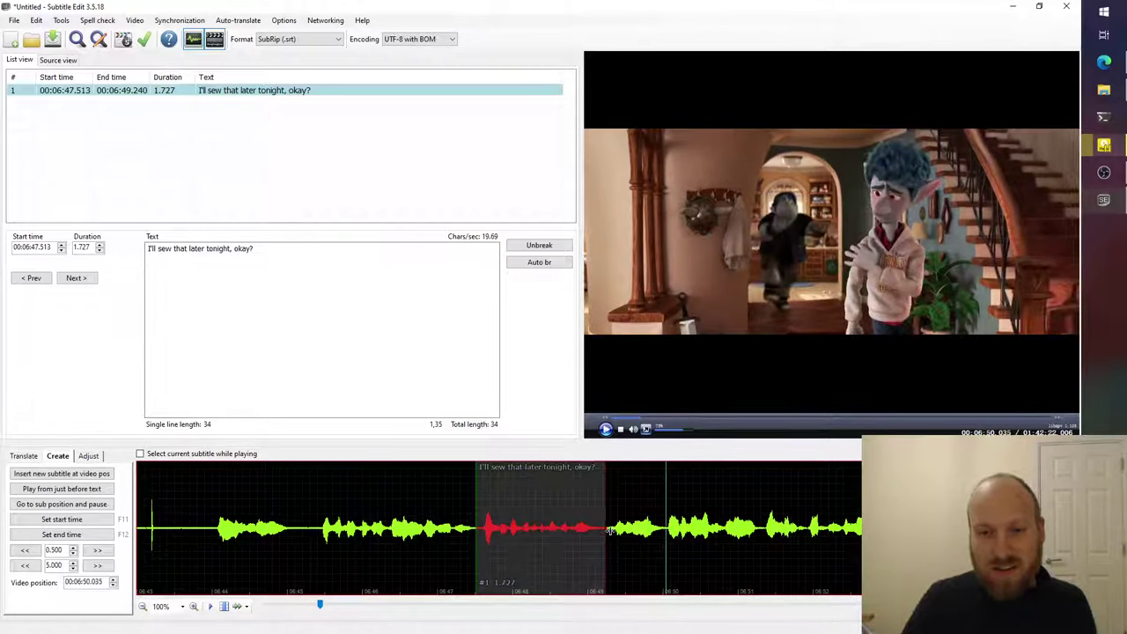
pyautogui.click(610, 534)
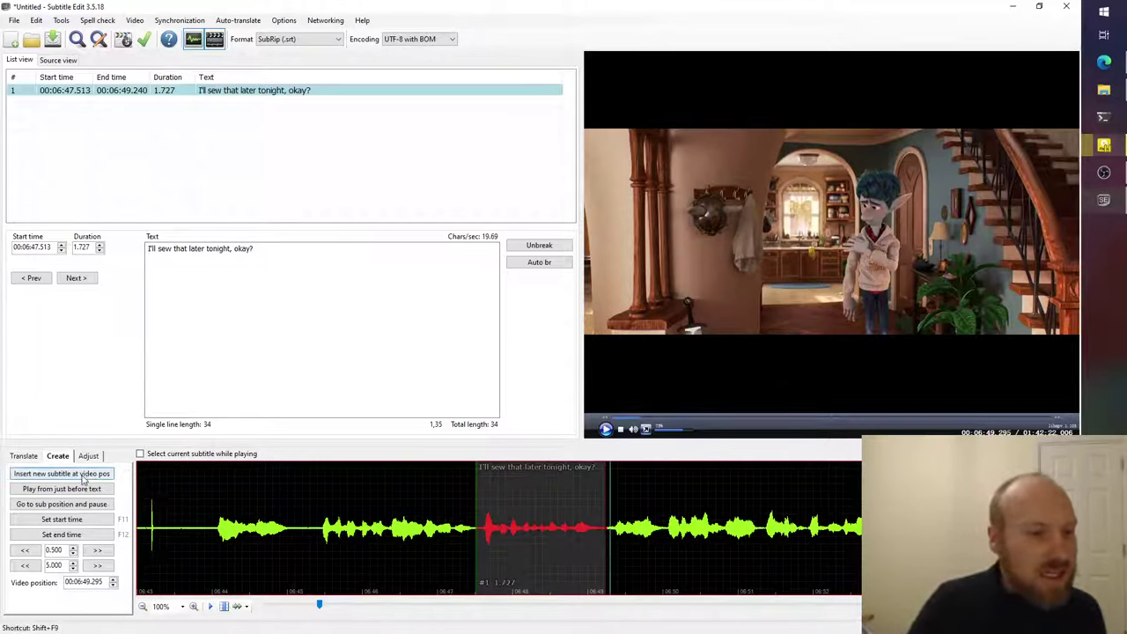
# Insert subtitle 2 at 06:49.295 and trim its duration to 0.695 seconds.
pyautogui.click(82, 474)
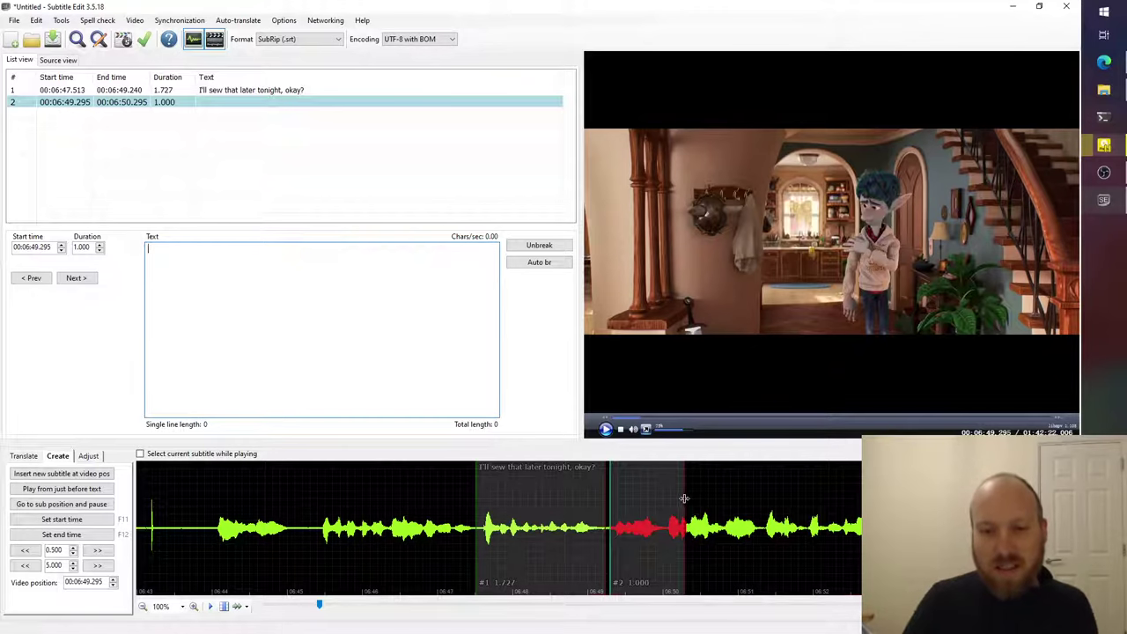
pyautogui.moveTo(685, 502); pyautogui.dragTo(661, 500)
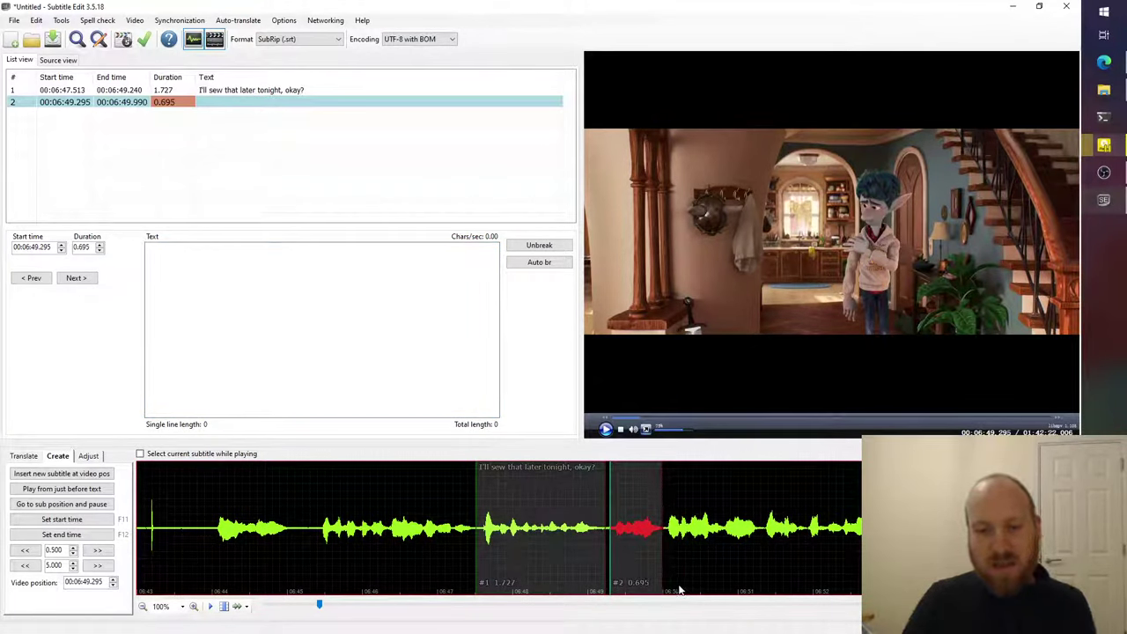
pyautogui.click(183, 325)
# Type "Wait, wait, wait!" as subtitle 2's text.
pyautogui.write('Wait')
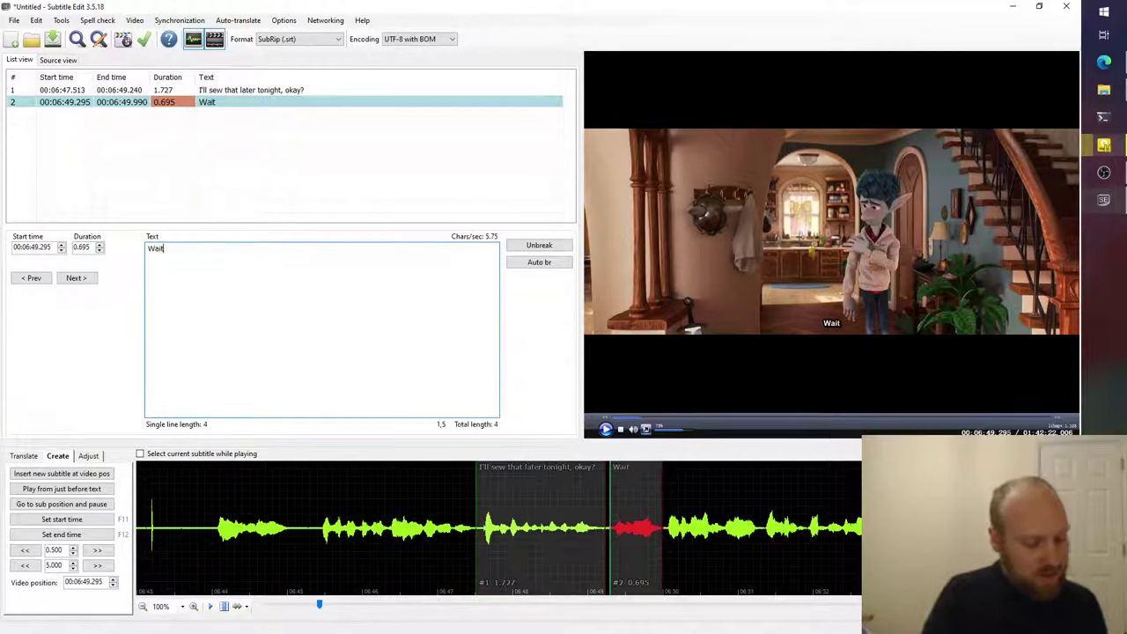
pyautogui.write(', wait ,')
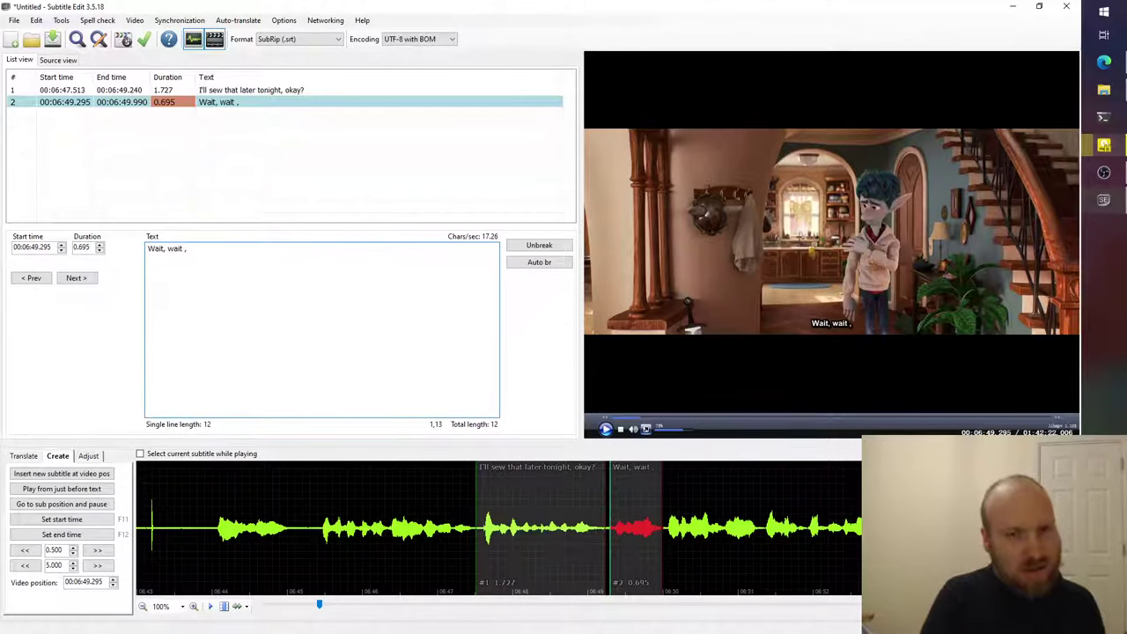
pyautogui.press('BackSpace')
pyautogui.press('BackSpace')
pyautogui.write(', wait')
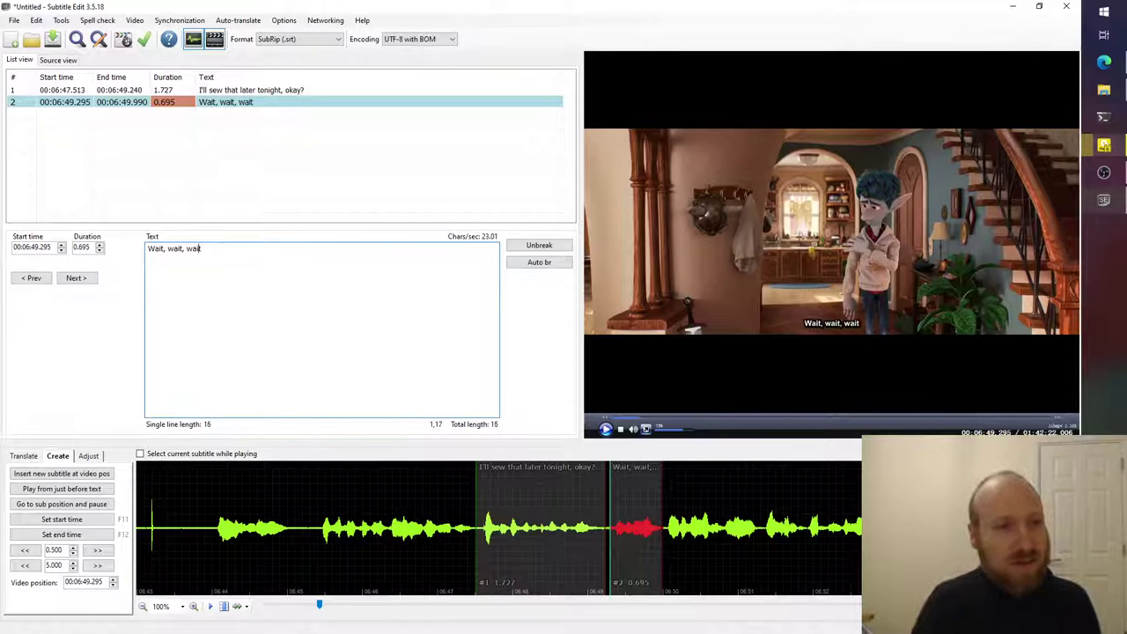
pyautogui.click(181, 248)
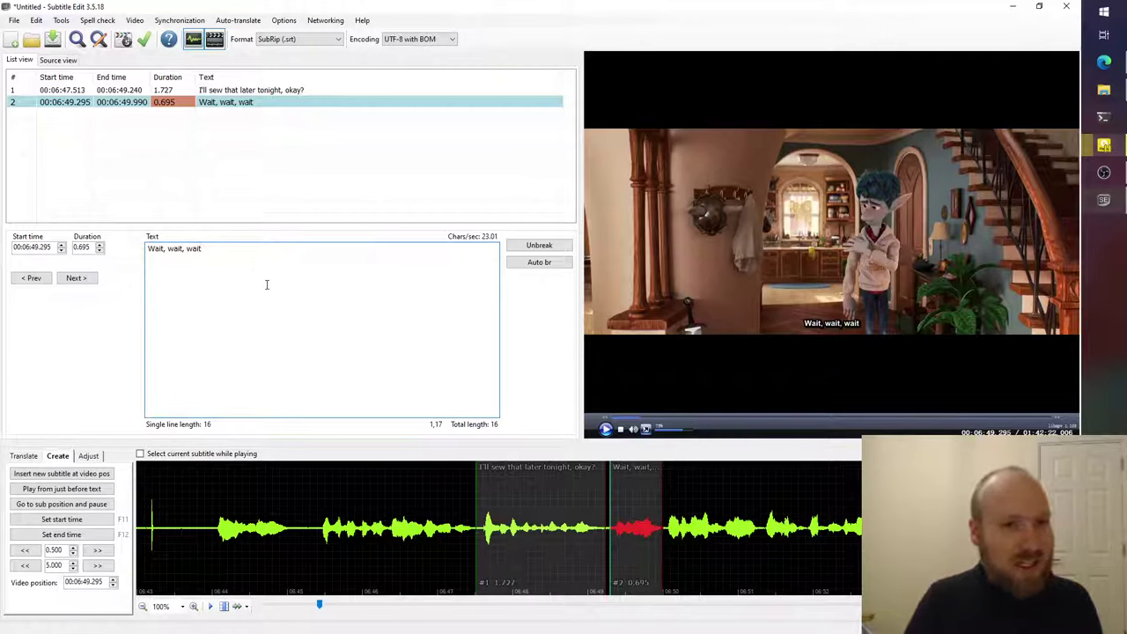
pyautogui.write('!')
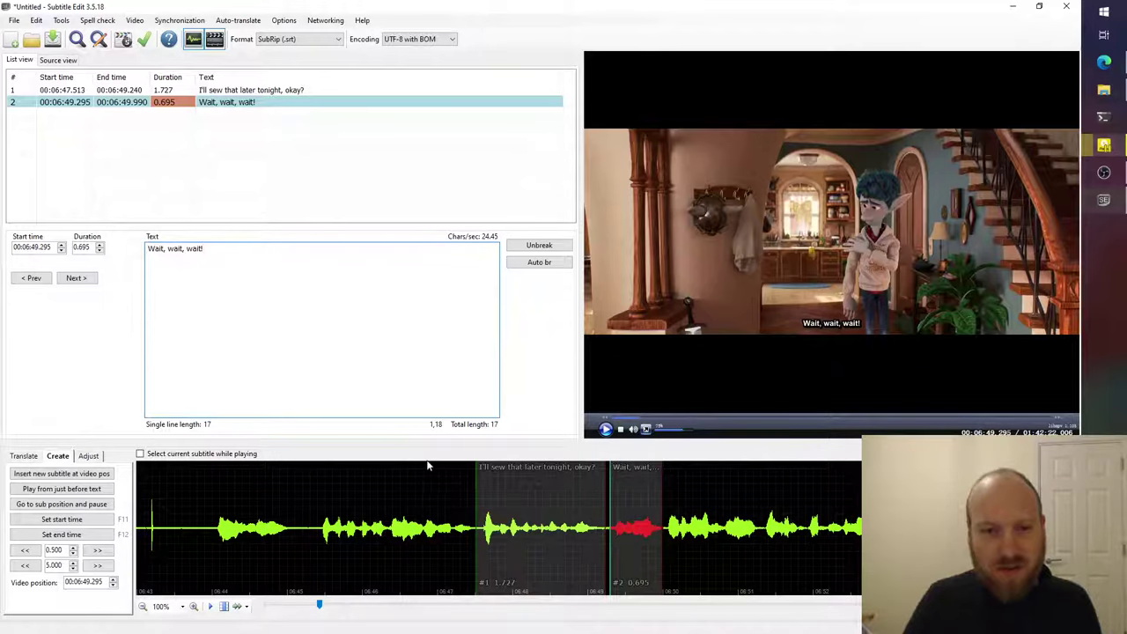
# Play the movie from 06:46.631 and pause at 06:51.202 to check both subtitles on screen.
pyautogui.click(410, 500)
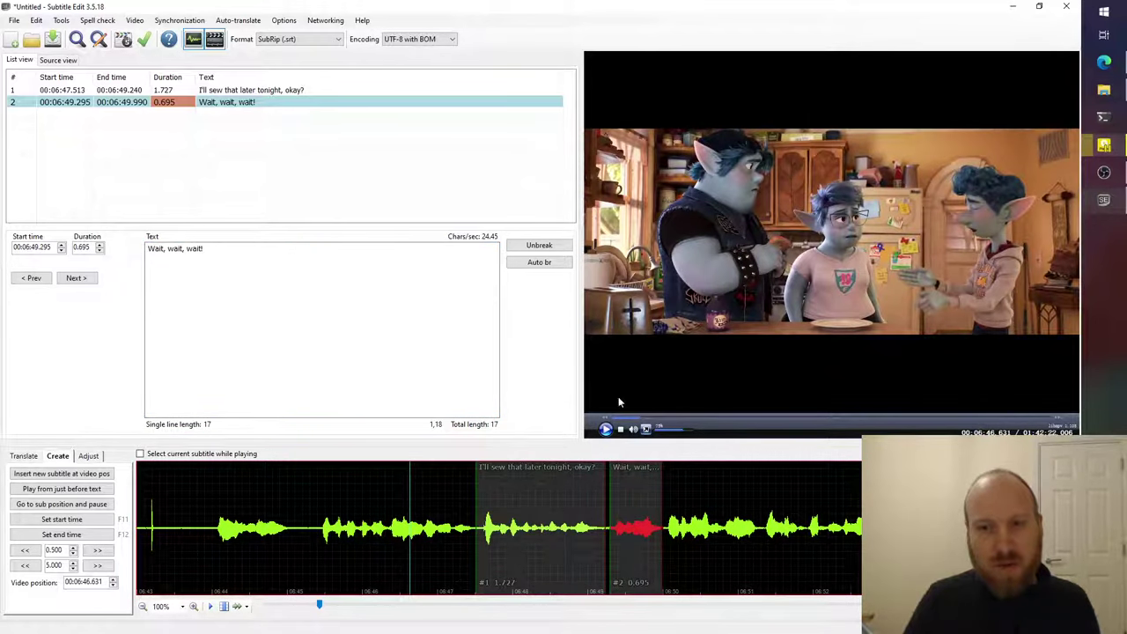
pyautogui.click(727, 282)
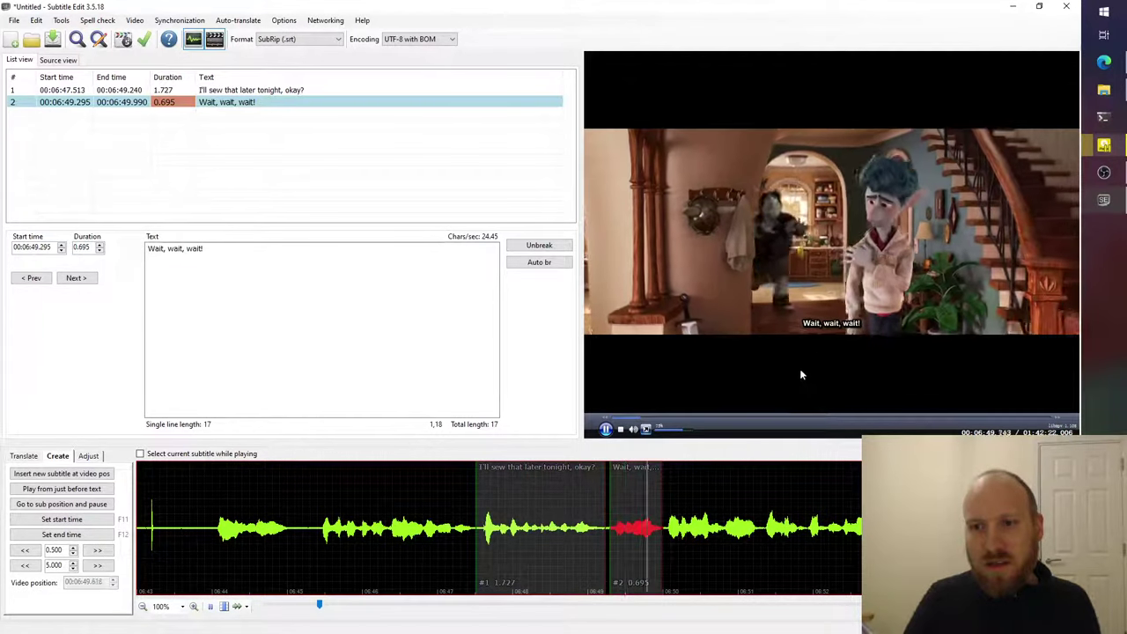
pyautogui.click(820, 378)
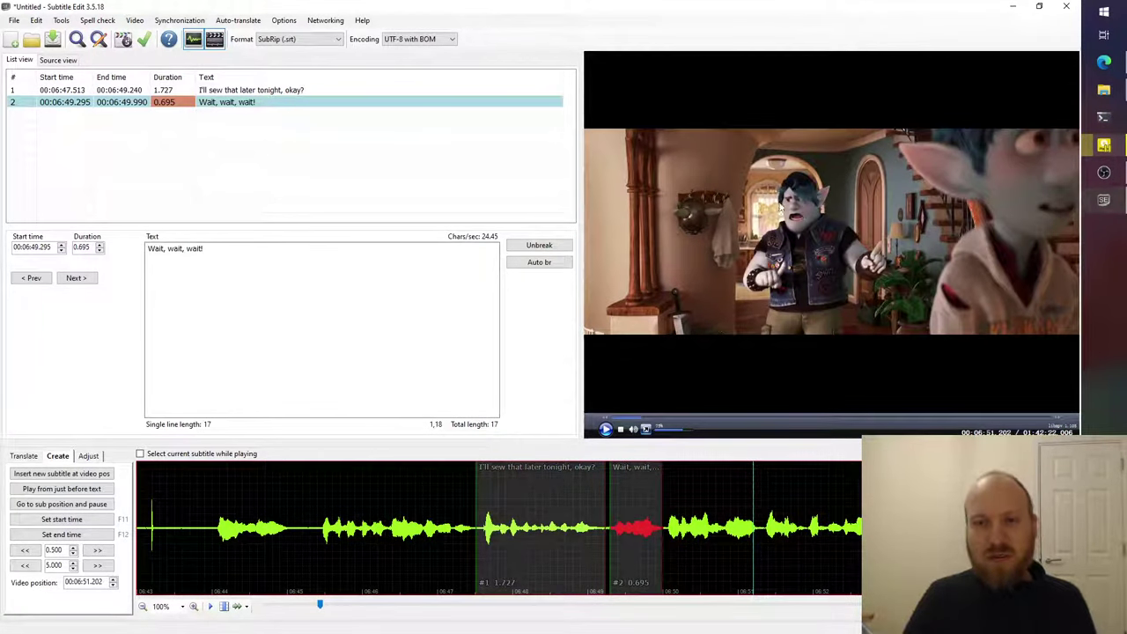